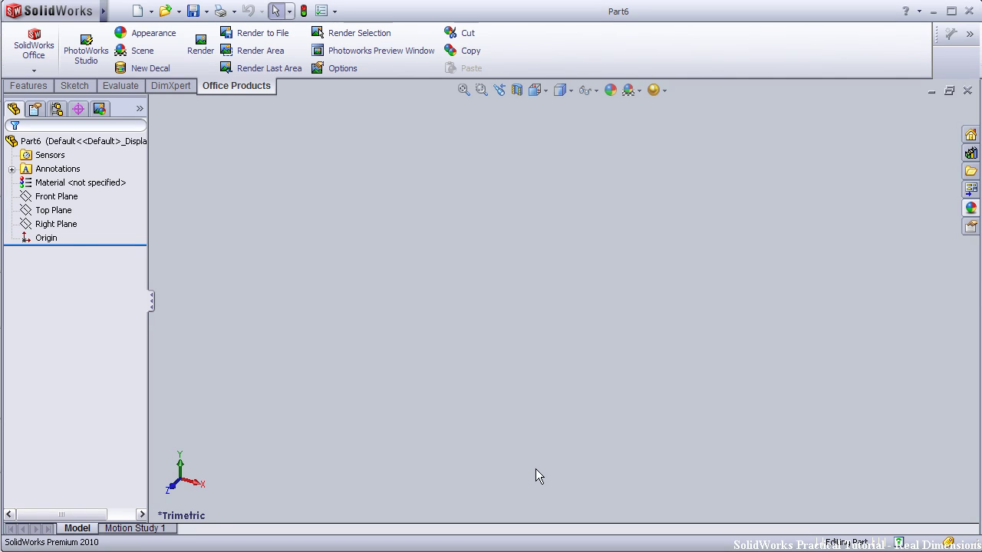
Start a sketch on the Top Plane and draw a circle centred on the origin
click(50, 210)
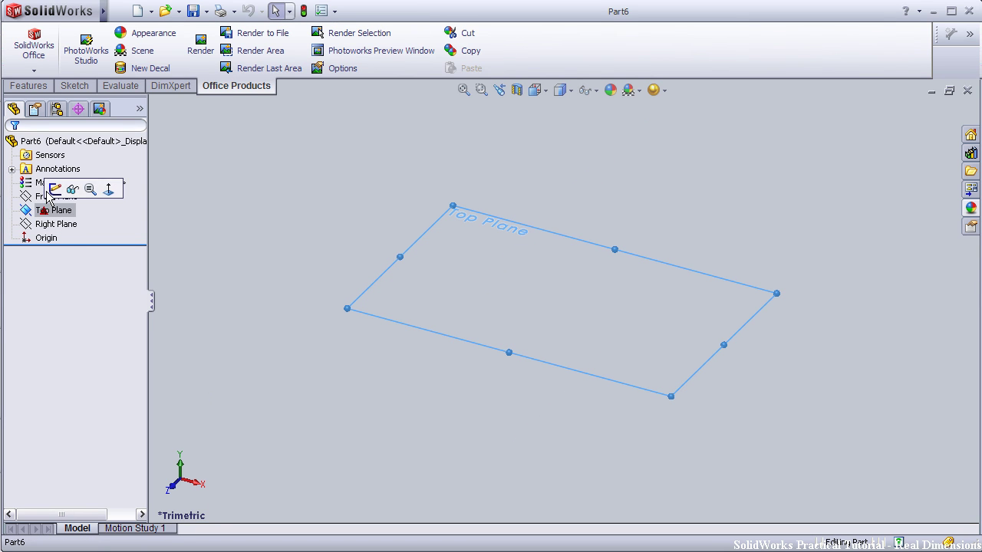
click(54, 208)
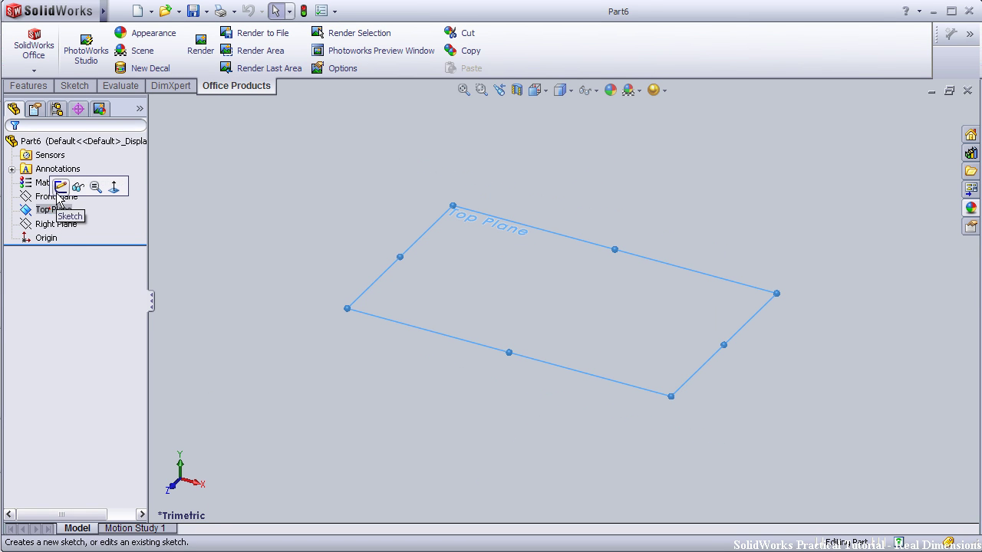
key(ctrl+8)
click(60, 188)
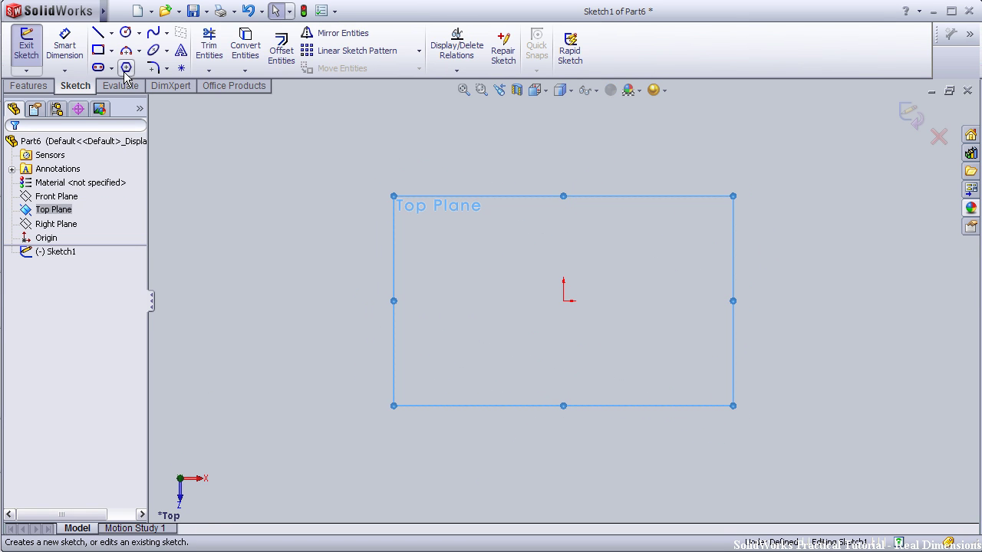
click(125, 33)
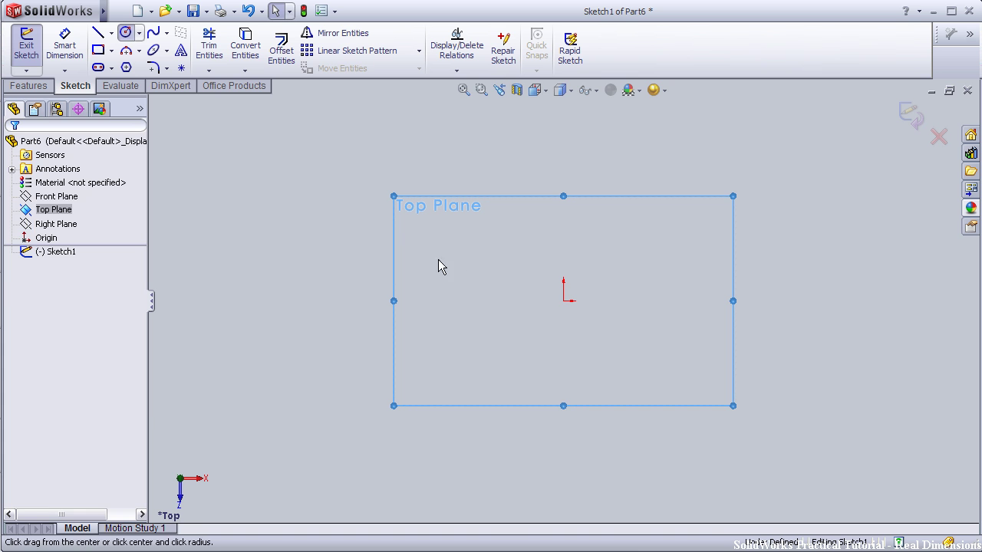
click(564, 300)
click(507, 222)
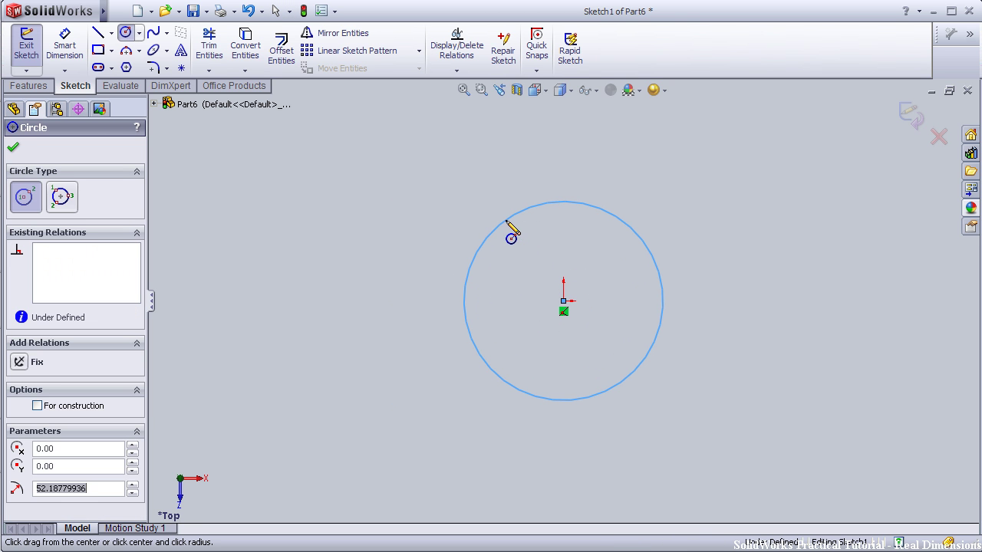
Dimension the circle's diameter to 80 mm
click(77, 53)
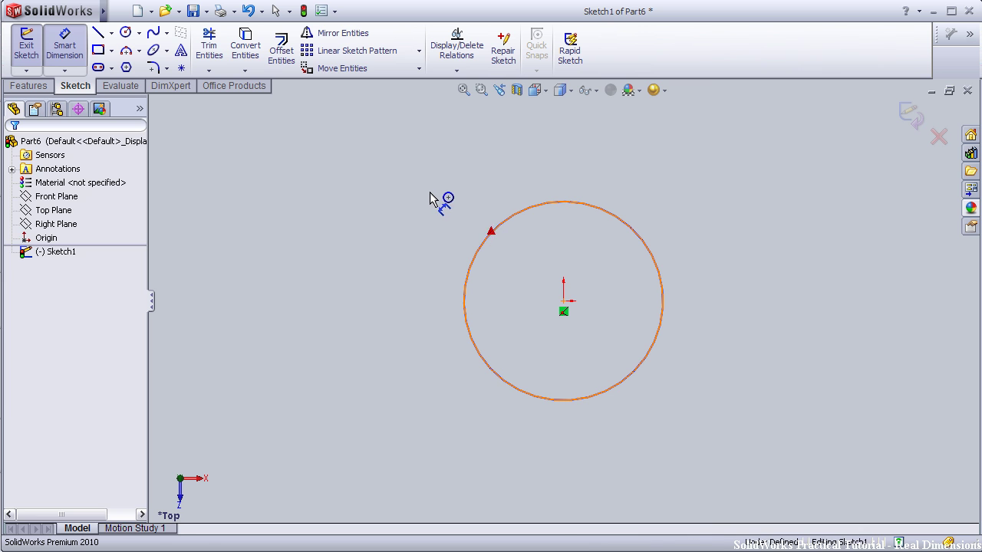
click(430, 198)
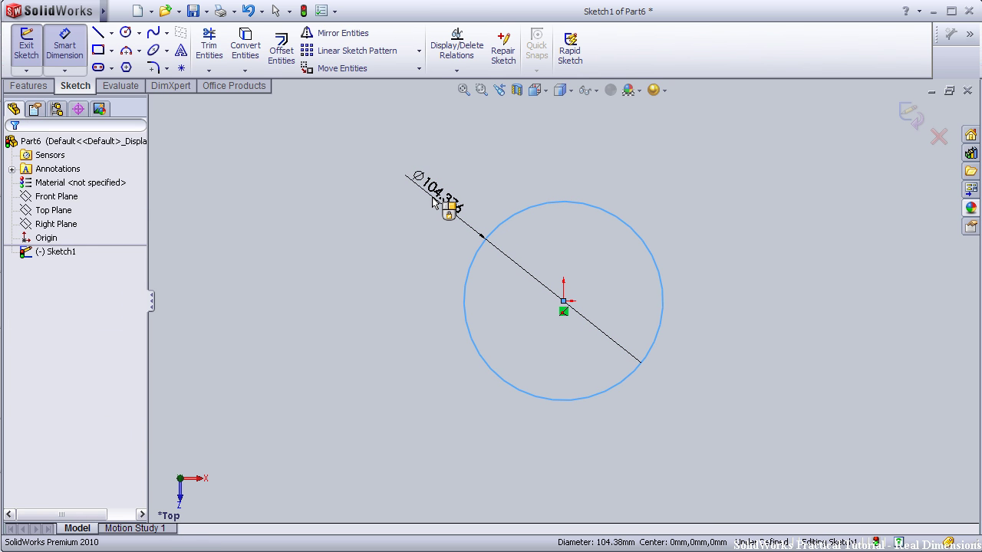
click(432, 201)
text(80)
key(Return)
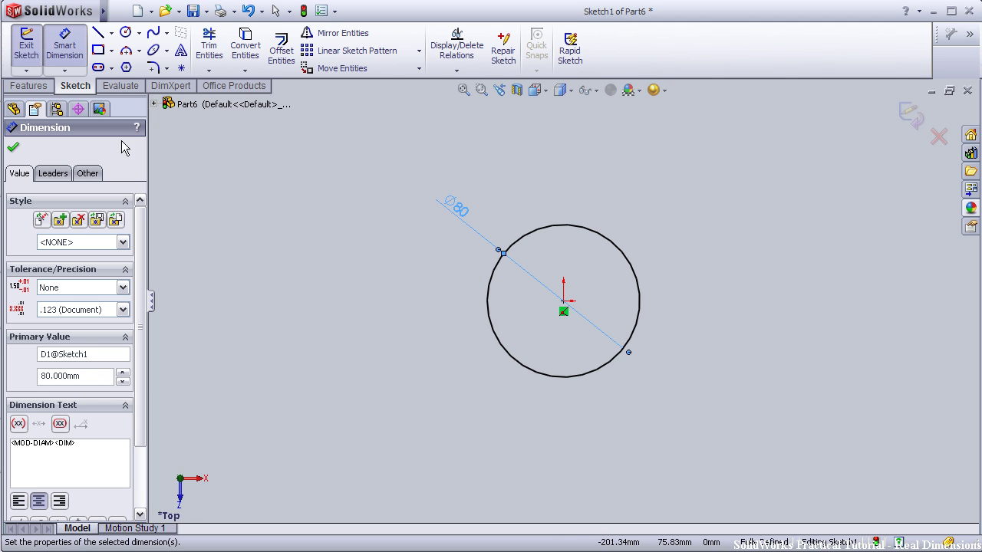
click(28, 86)
Extrude the 80 mm circle 110 mm blind into Boss-Extrude1 and orbit it upright
click(32, 50)
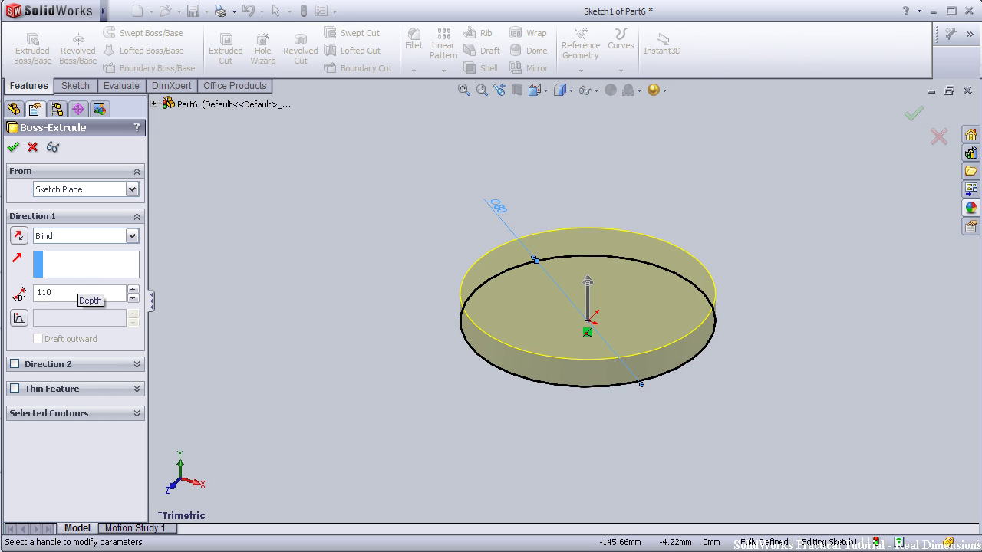
key(Return)
click(12, 148)
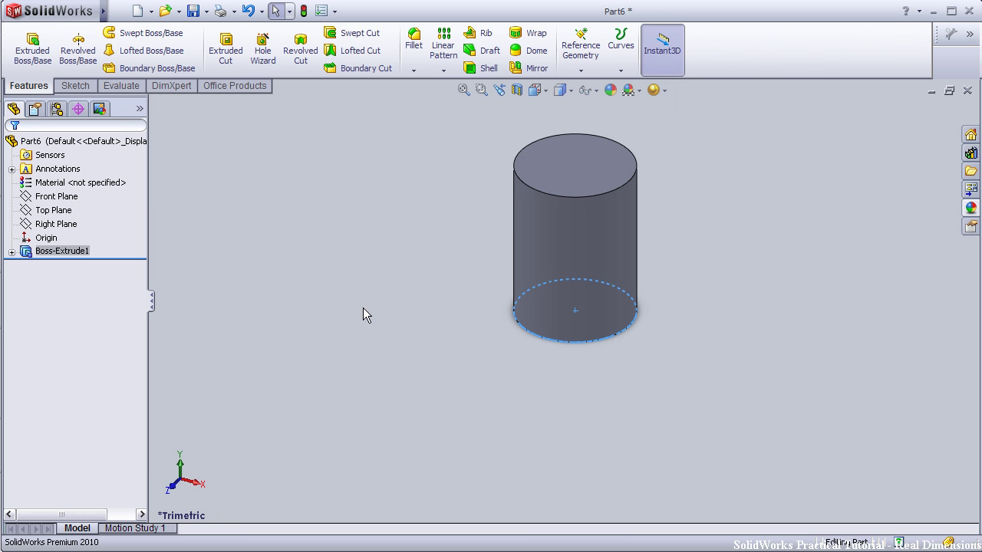
middle_drag(367, 316, 383, 278)
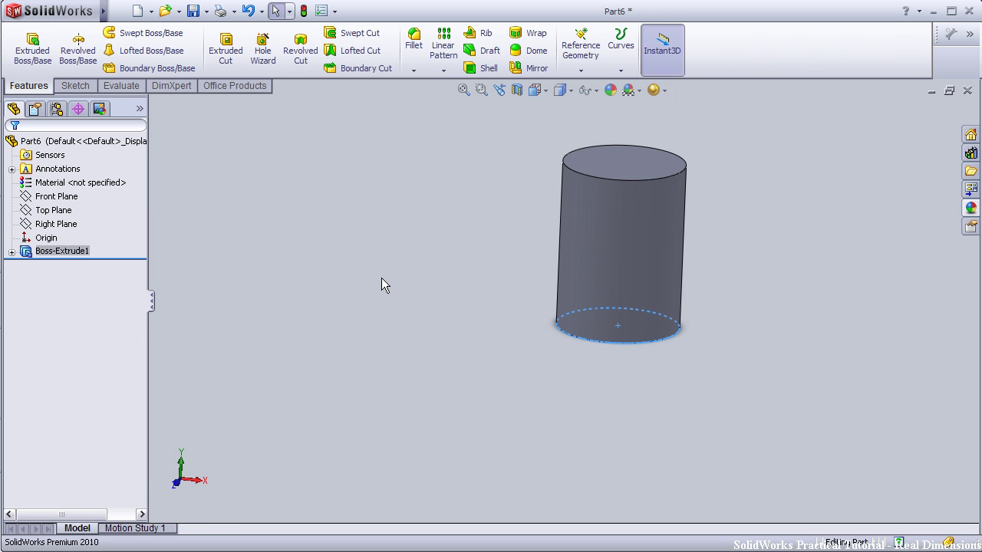
middle_drag(432, 264, 421, 279)
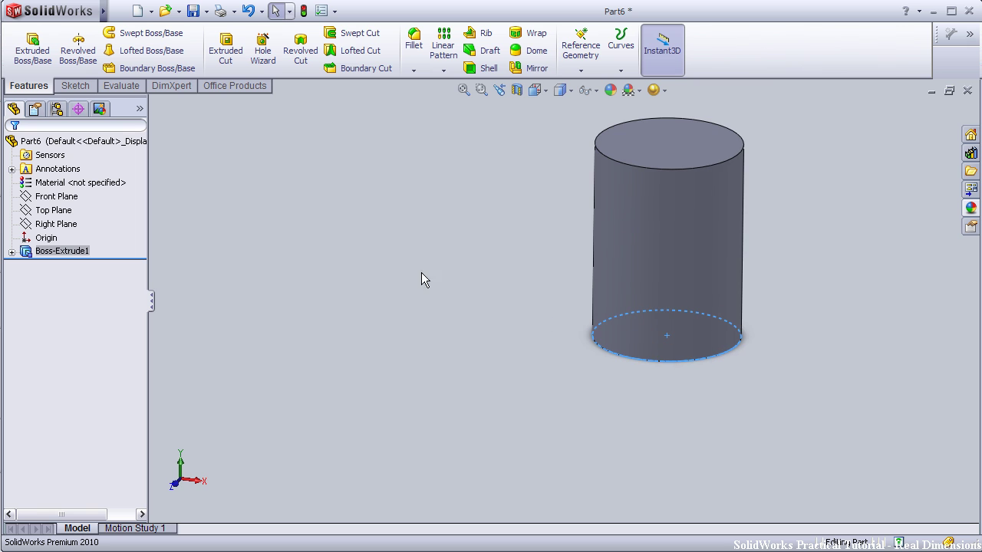
Add a reference plane offset 50 mm from the Front Plane, then select Plane1
click(68, 198)
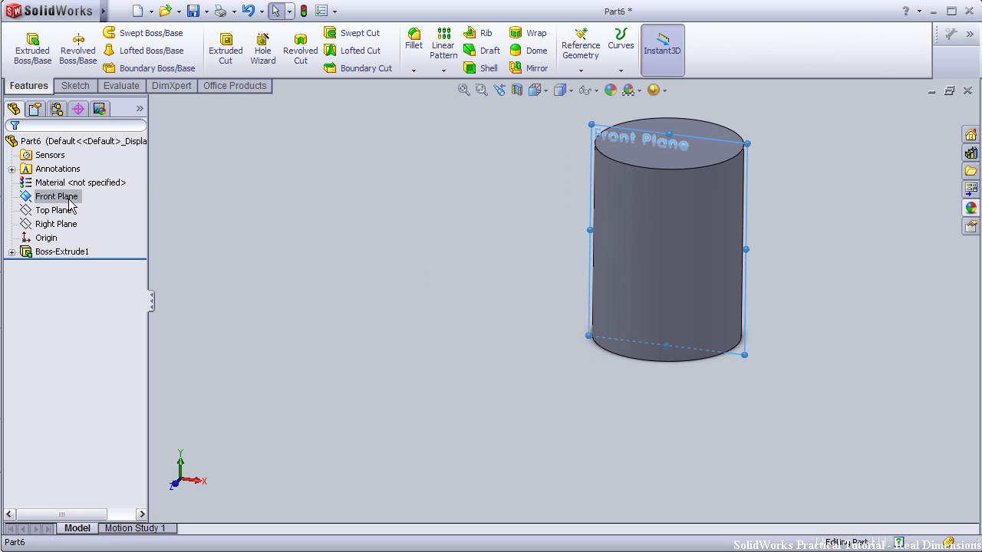
click(581, 70)
click(596, 87)
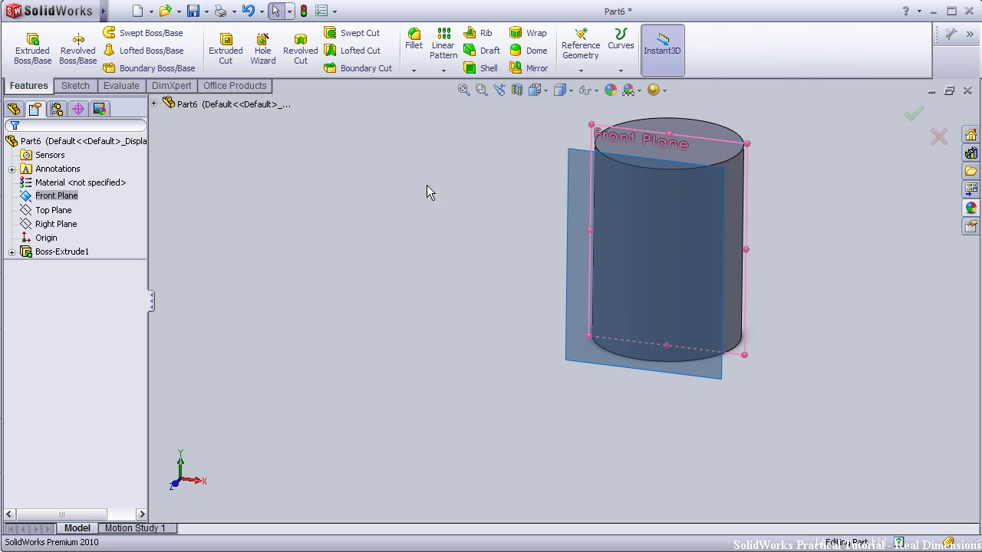
mouse_move(451, 260)
middle_down()
mouse_move(377, 246)
mouse_move(361, 253)
mouse_move(369, 279)
middle_up()
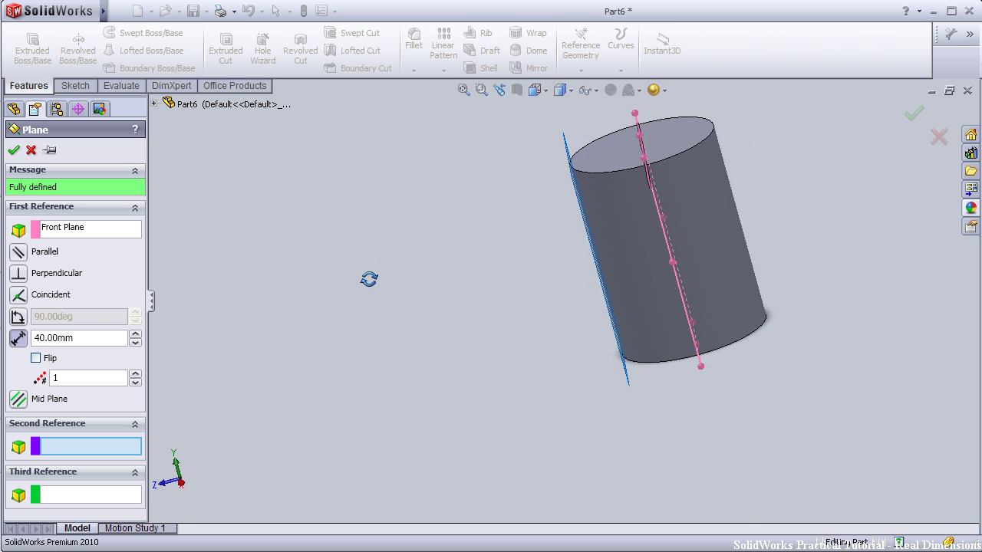
click(136, 335)
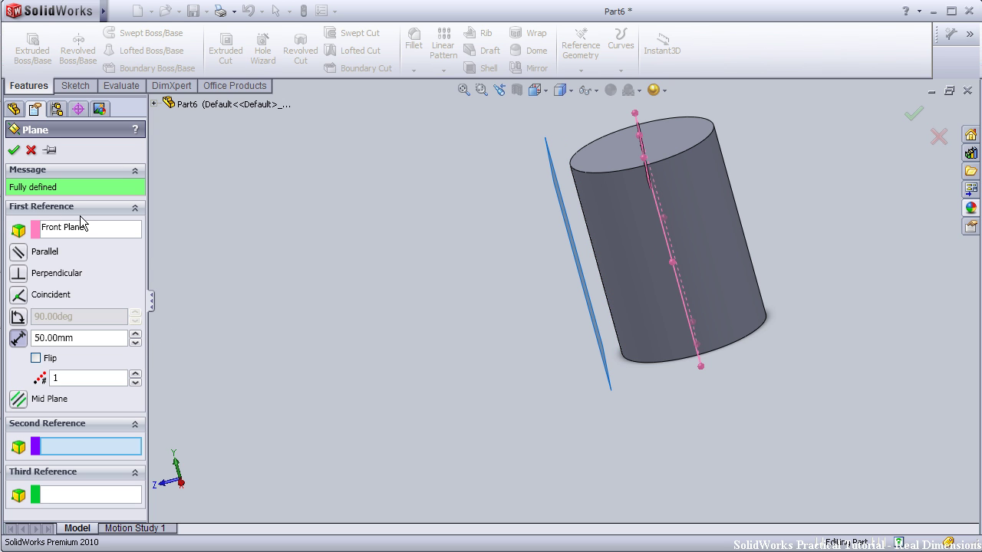
click(15, 152)
mouse_move(220, 261)
middle_down()
mouse_move(275, 256)
mouse_move(185, 280)
middle_up()
click(44, 275)
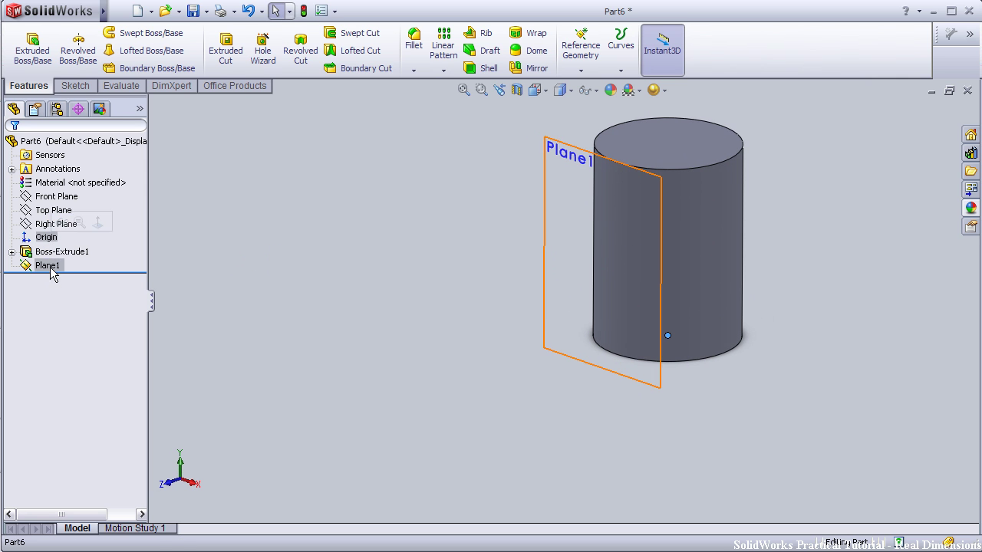
click(49, 267)
Sketch on Plane1 viewed Normal To, drawing a small rectangle just above the bottom centre
click(65, 243)
key(space)
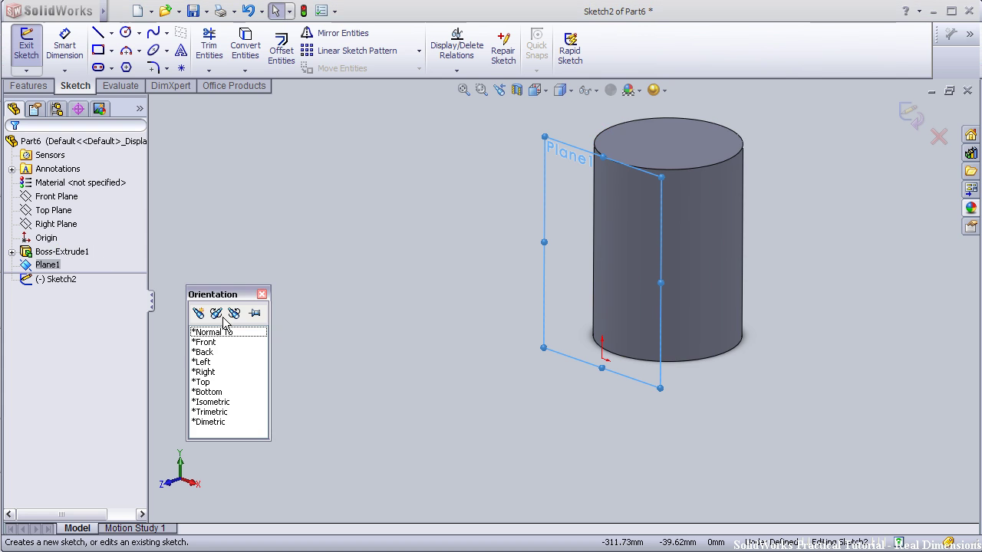
click(239, 334)
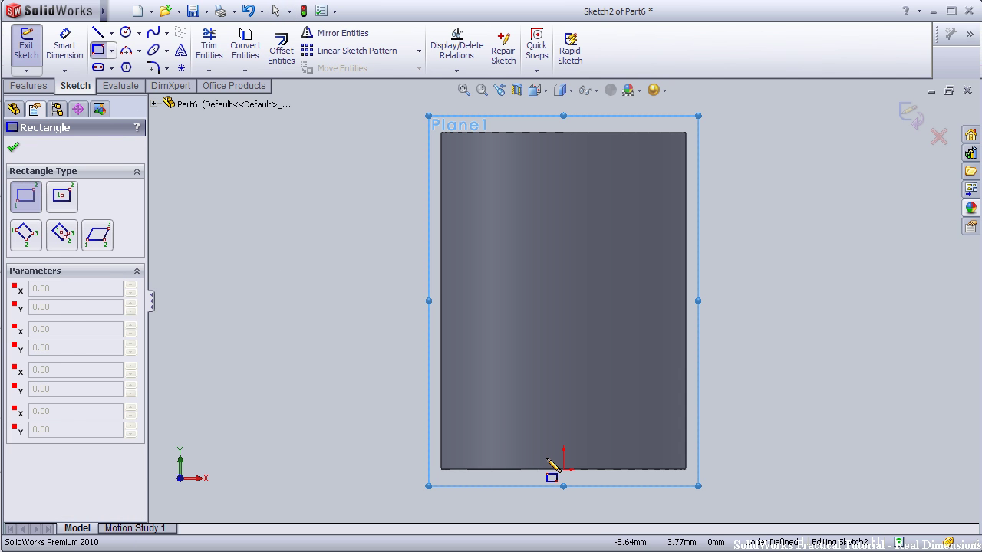
drag(546, 460, 584, 419)
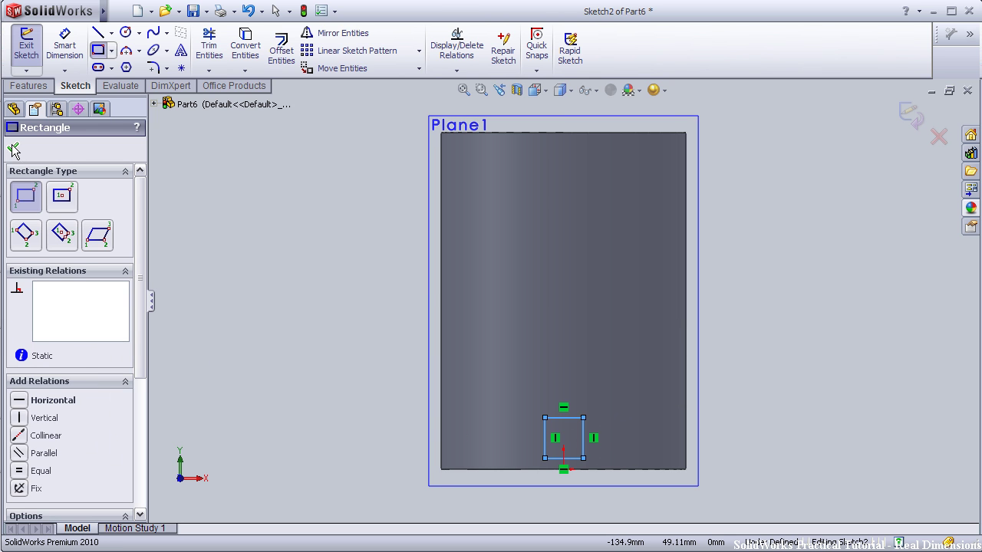
click(64, 46)
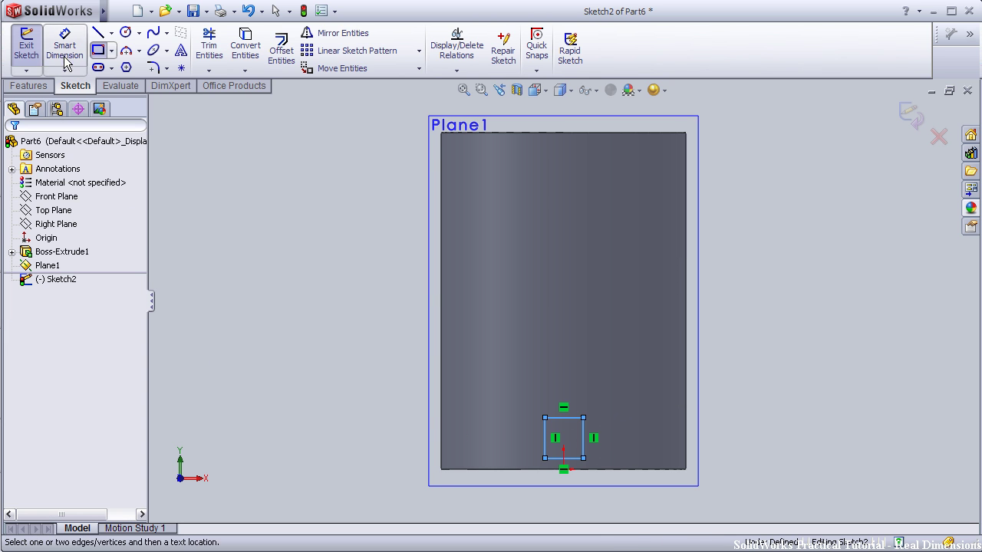
Dimension the rectangle's bottom line 4 mm above the cylinder's lower edge
click(552, 458)
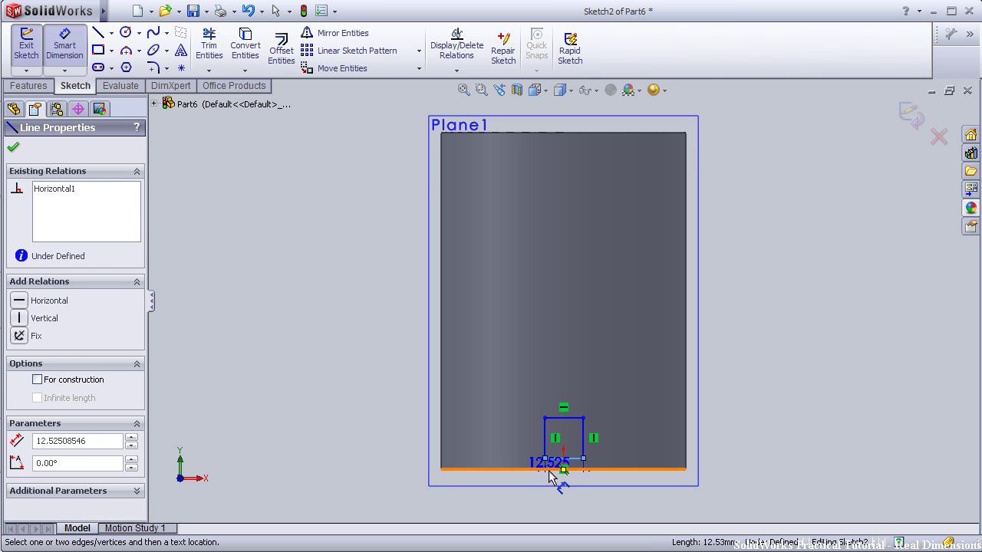
click(549, 469)
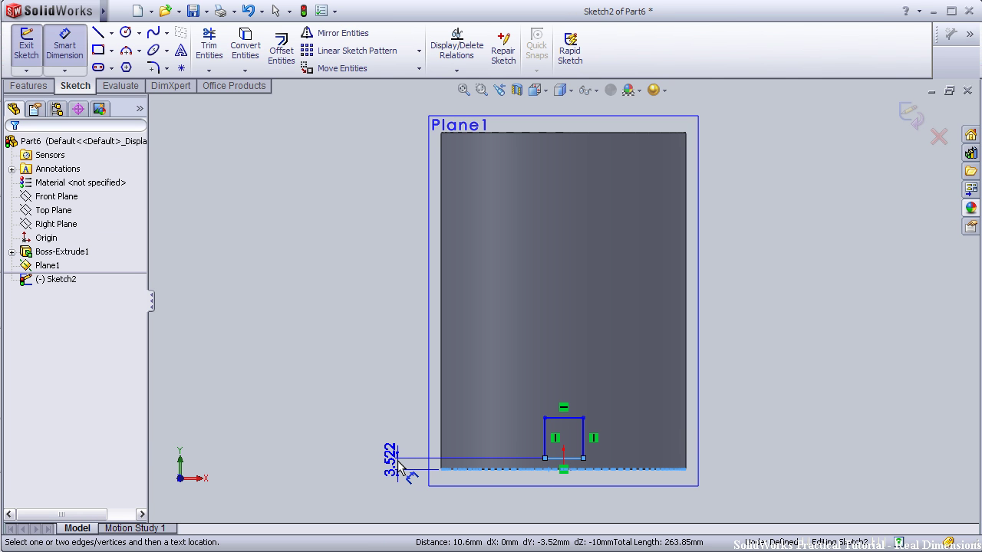
click(398, 466)
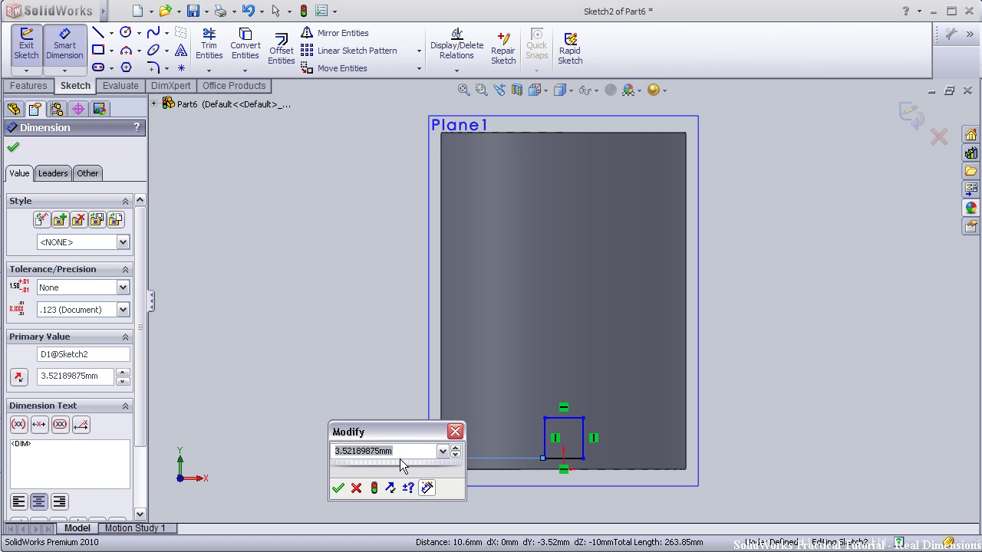
text(4)
key(Return)
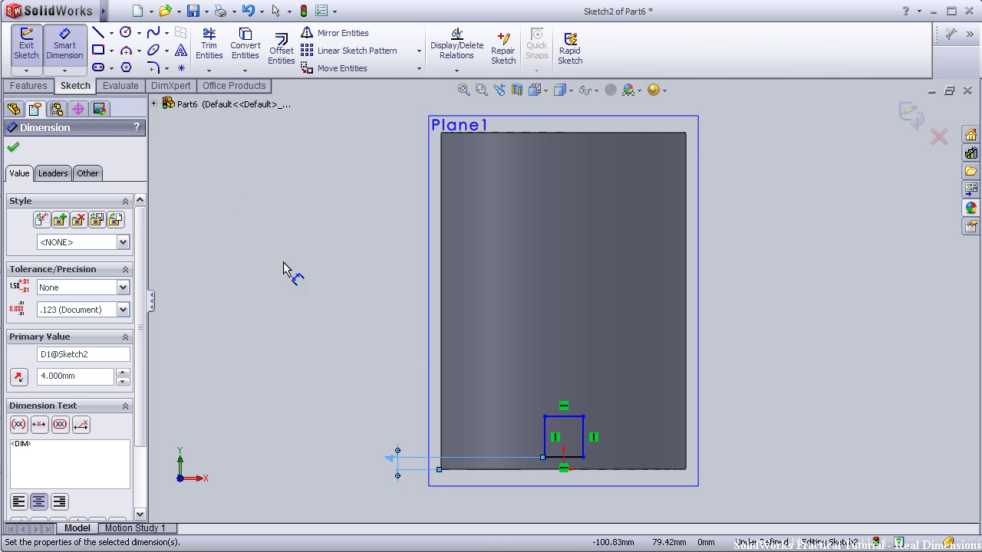
Dimension the rectangle 12 mm wide and 12 mm tall
click(566, 419)
click(565, 375)
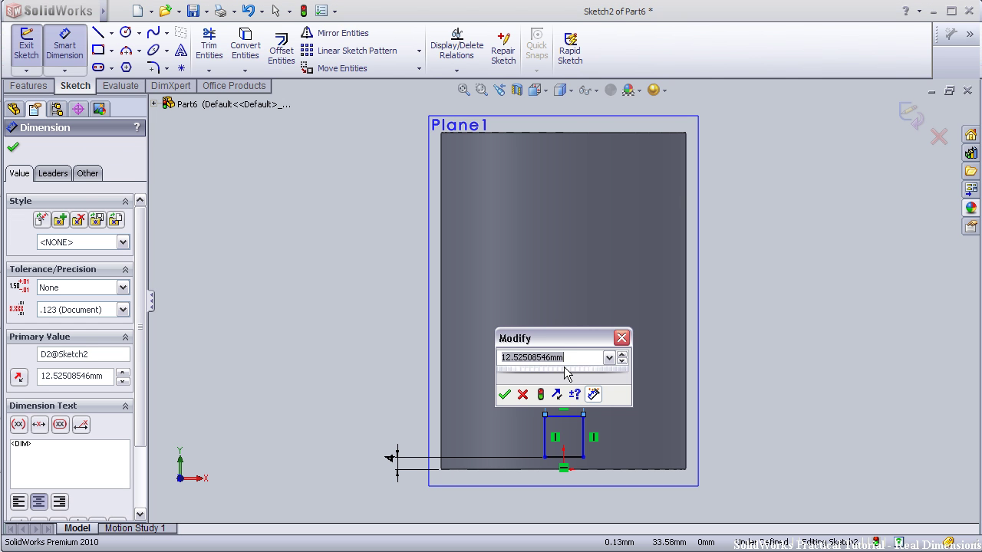
text(12)
key(Return)
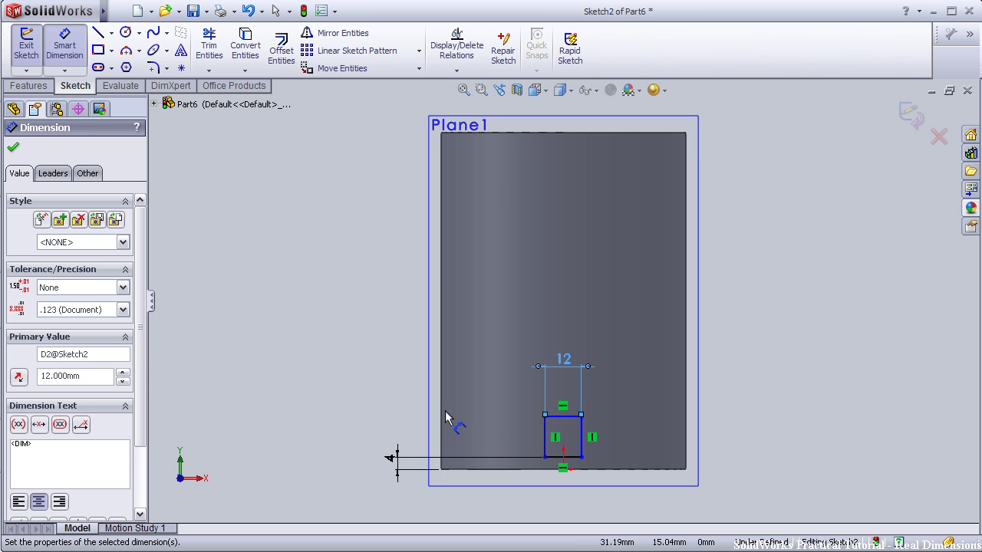
click(522, 436)
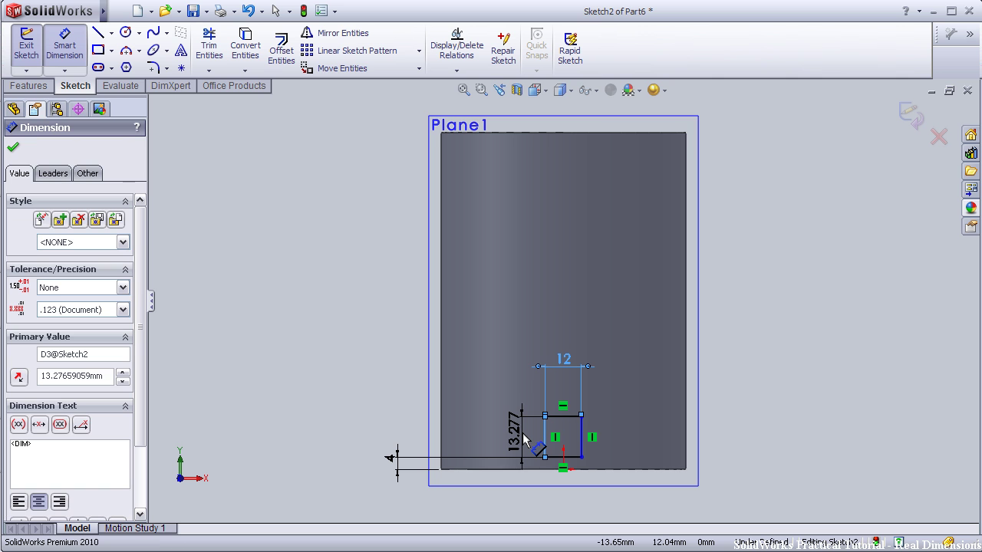
text(12)
key(Return)
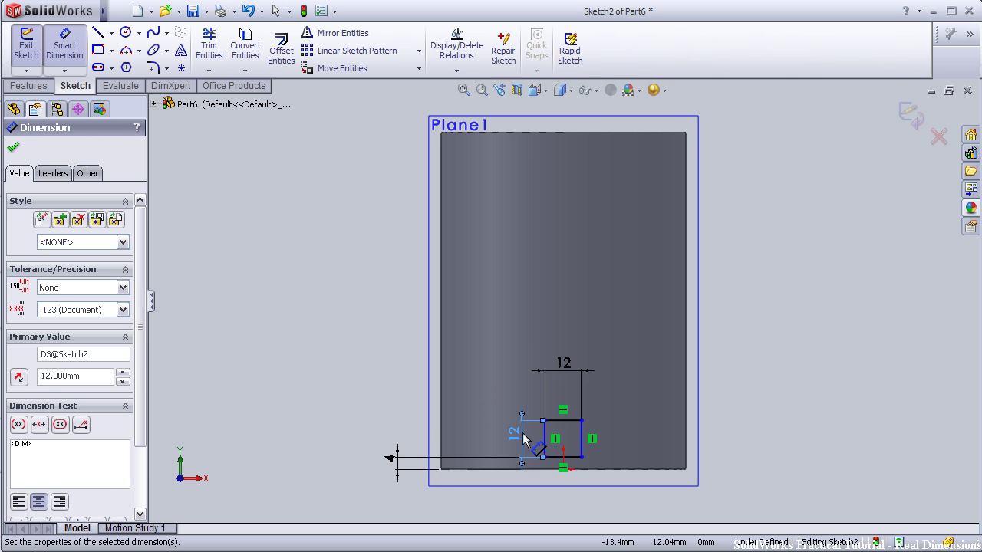
Draw a vertical centreline from above the cylinder top to below the square
click(111, 33)
click(131, 64)
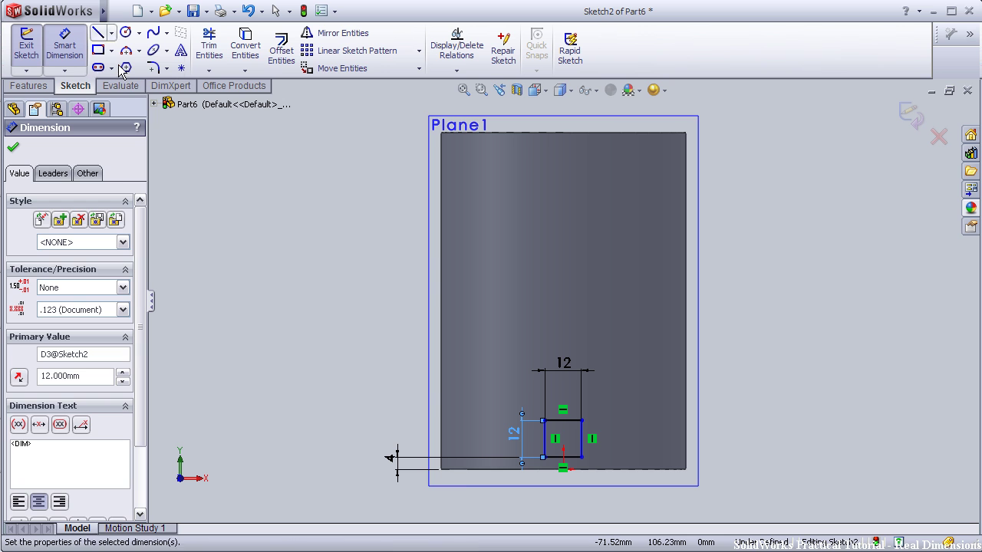
click(563, 113)
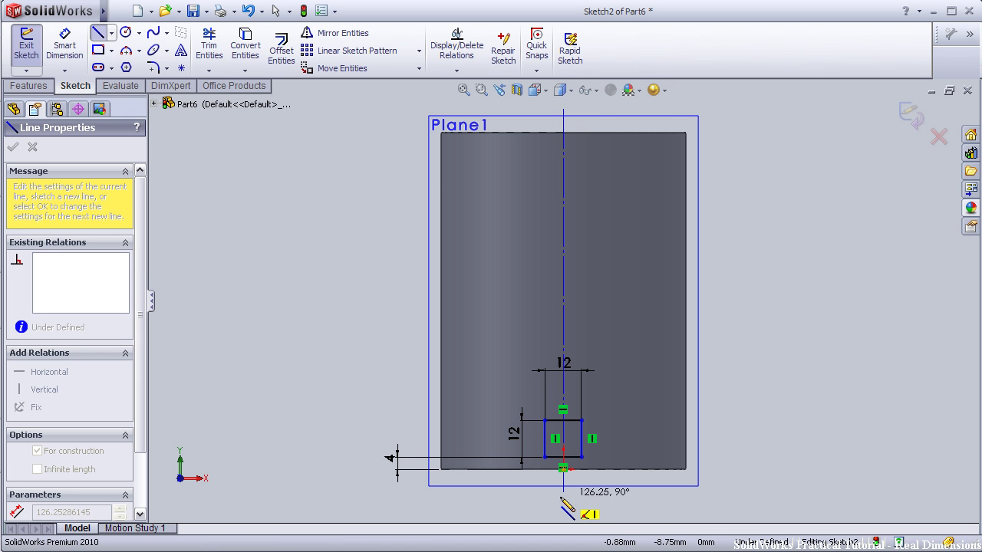
click(563, 500)
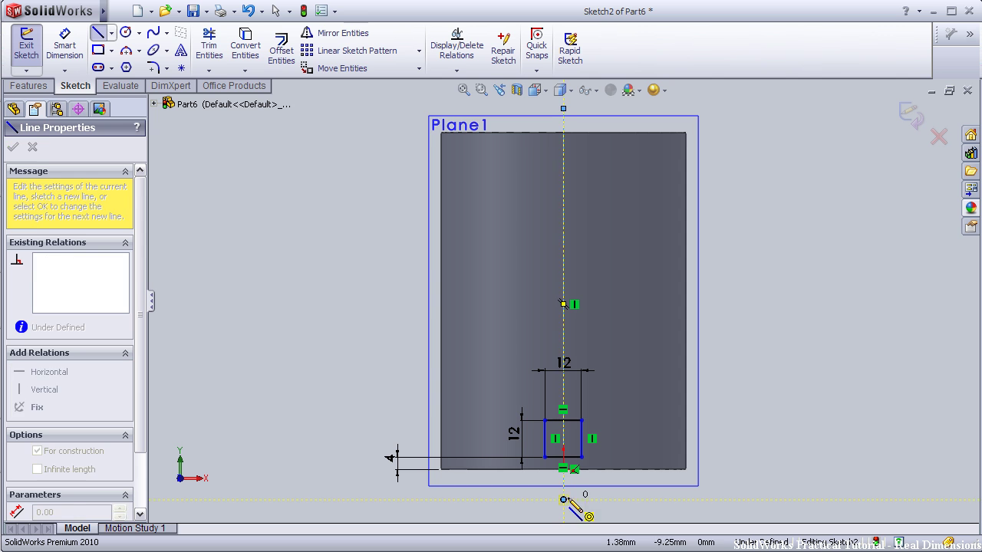
key(Escape)
key(Escape)
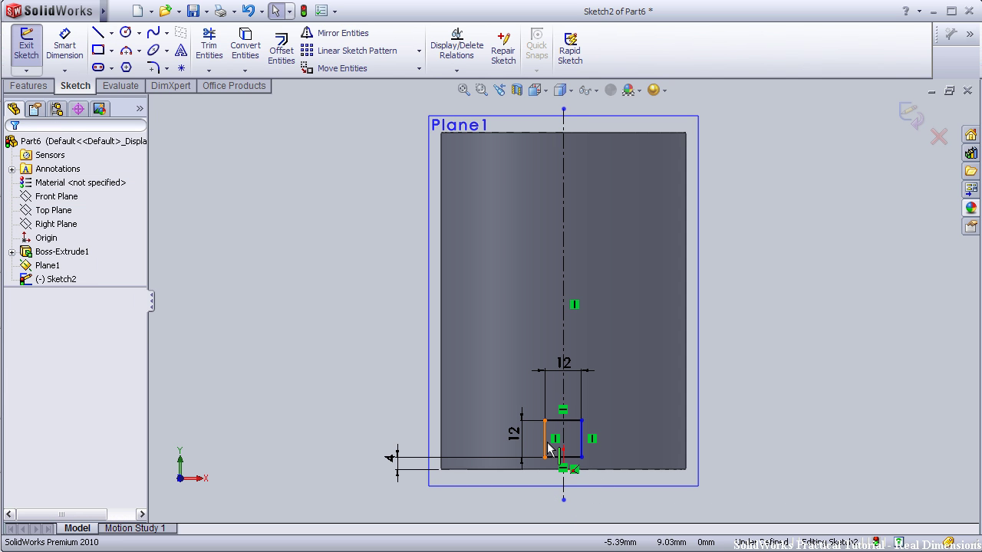
Make the square's left and right edges symmetric about the centreline
click(546, 449)
click(565, 441)
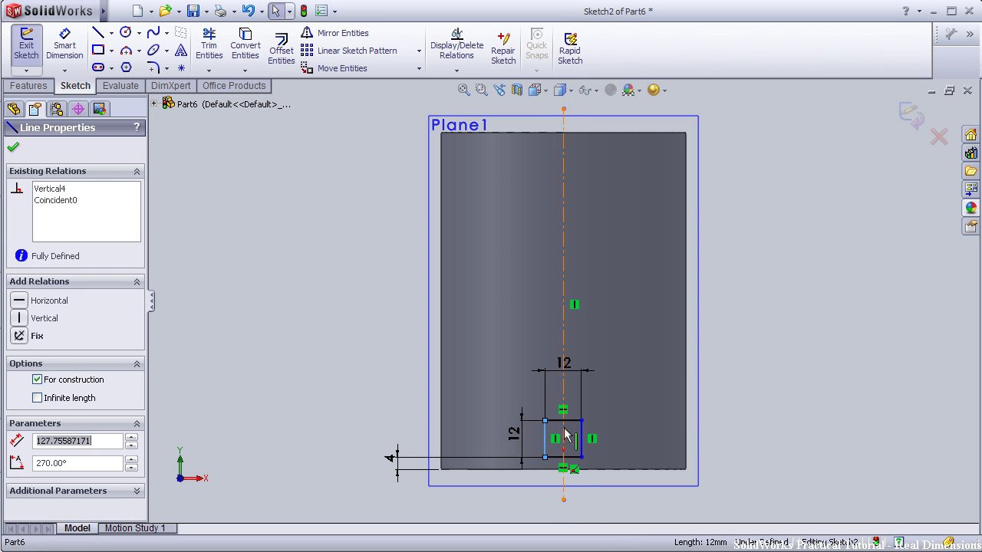
ctrl+click(585, 439)
click(585, 439)
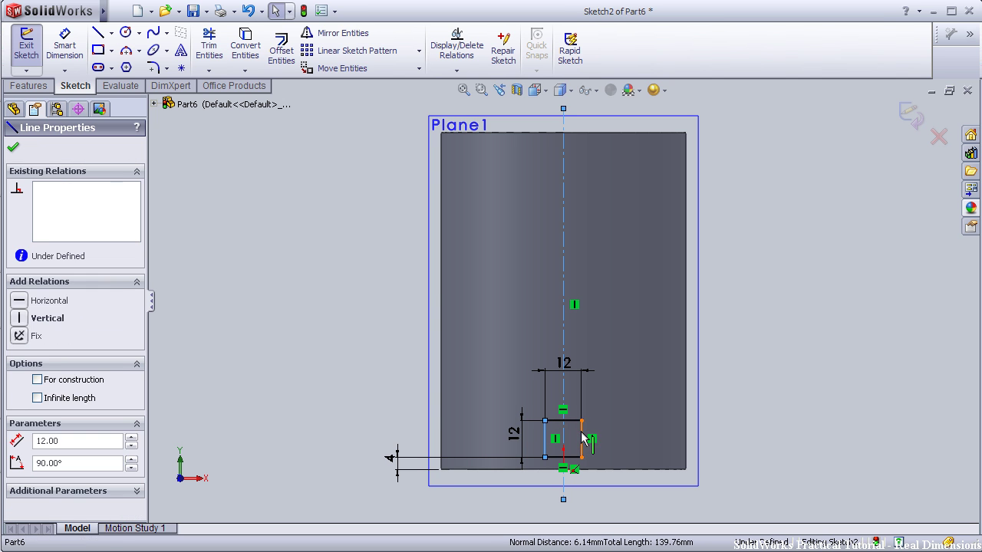
ctrl+click(387, 465)
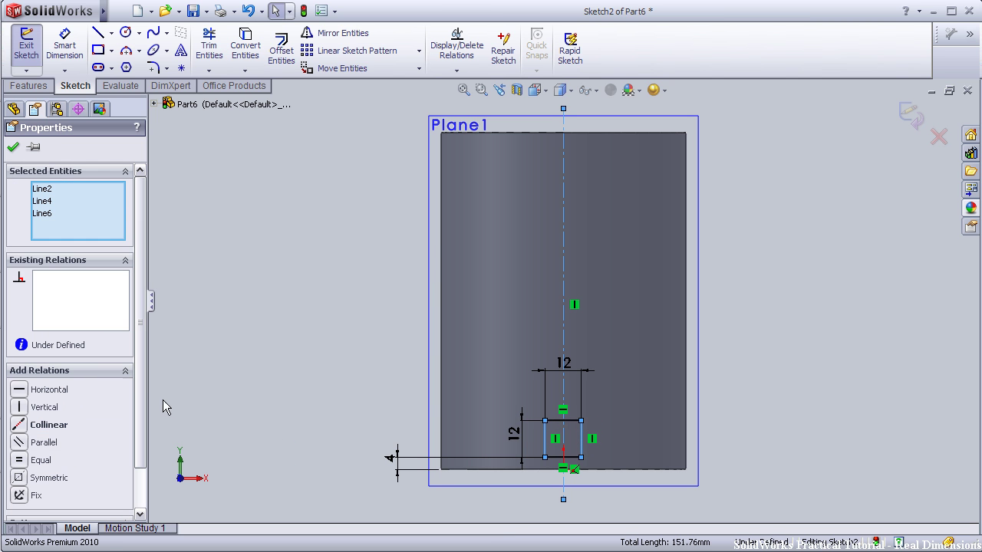
click(46, 478)
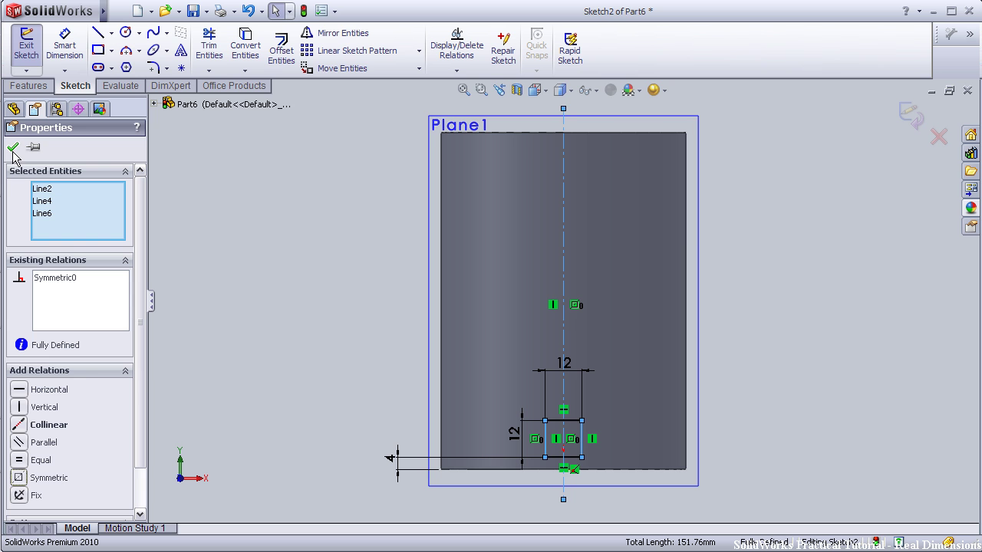
click(14, 149)
mouse_move(321, 322)
middle_down()
mouse_move(307, 317)
mouse_move(320, 357)
middle_up()
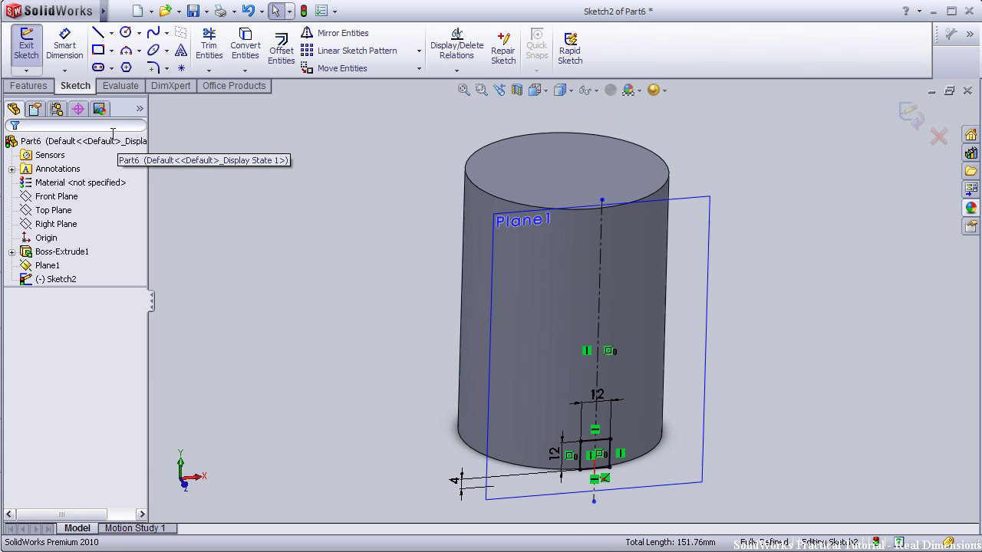
Cut the 12 mm square into the cylinder wall as a blind Extruded Cut
click(30, 86)
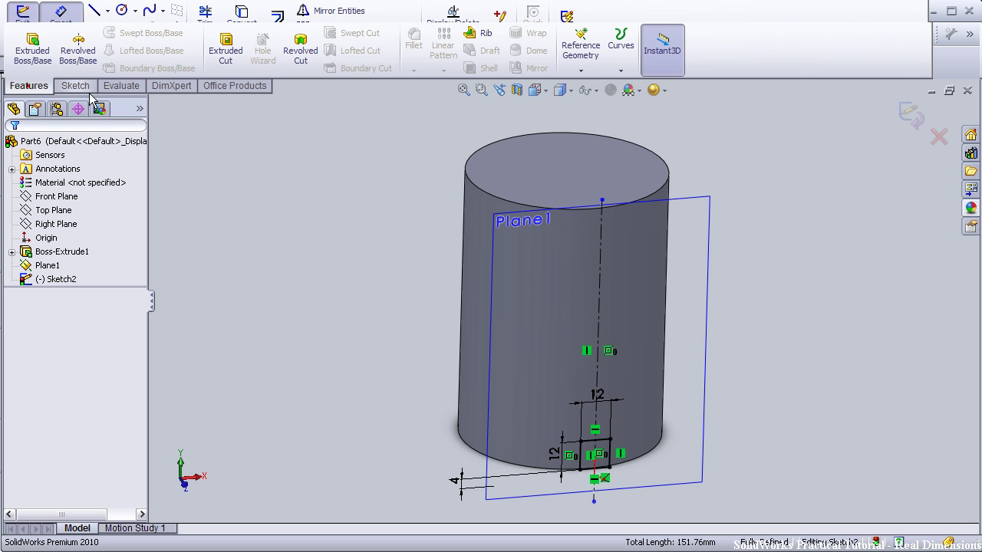
click(237, 65)
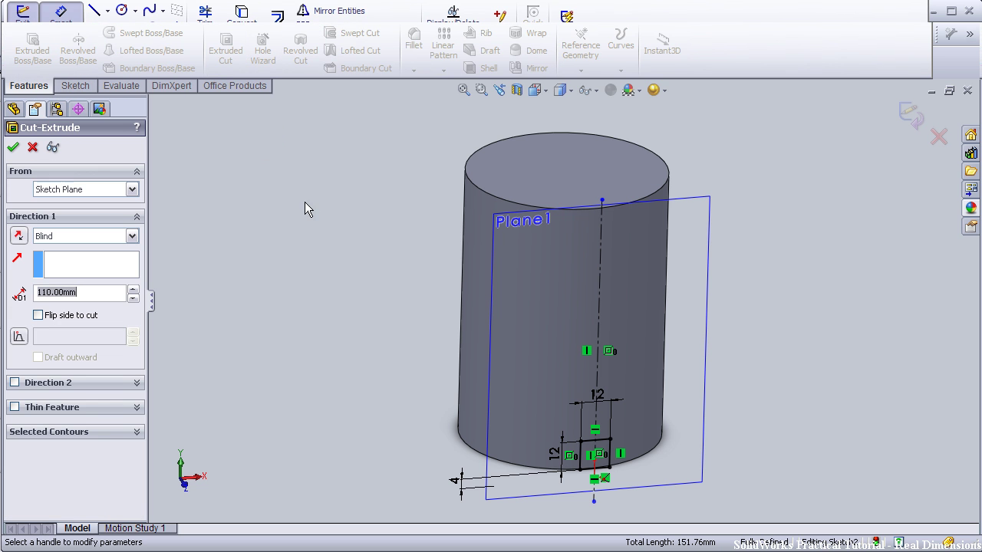
middle_drag(310, 212, 310, 224)
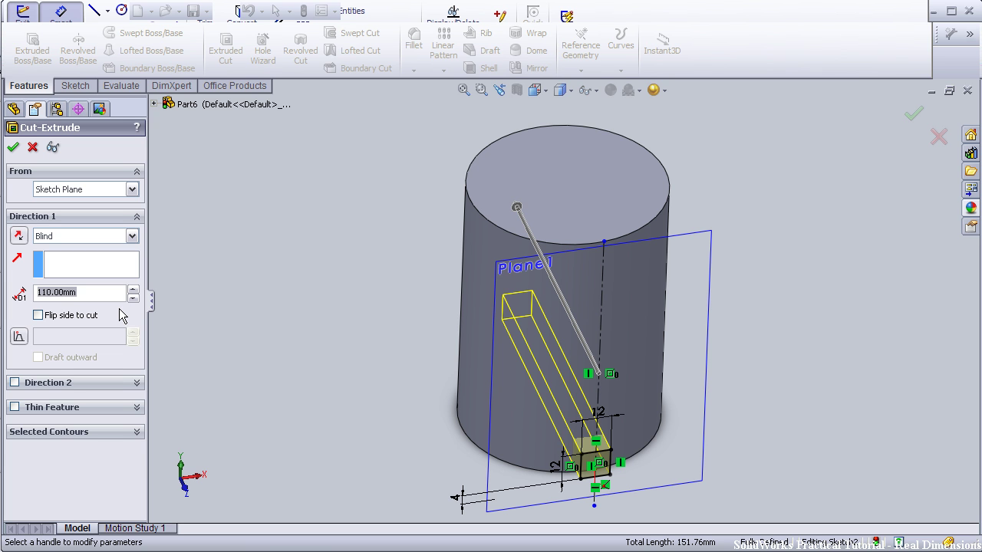
text(15)
key(Return)
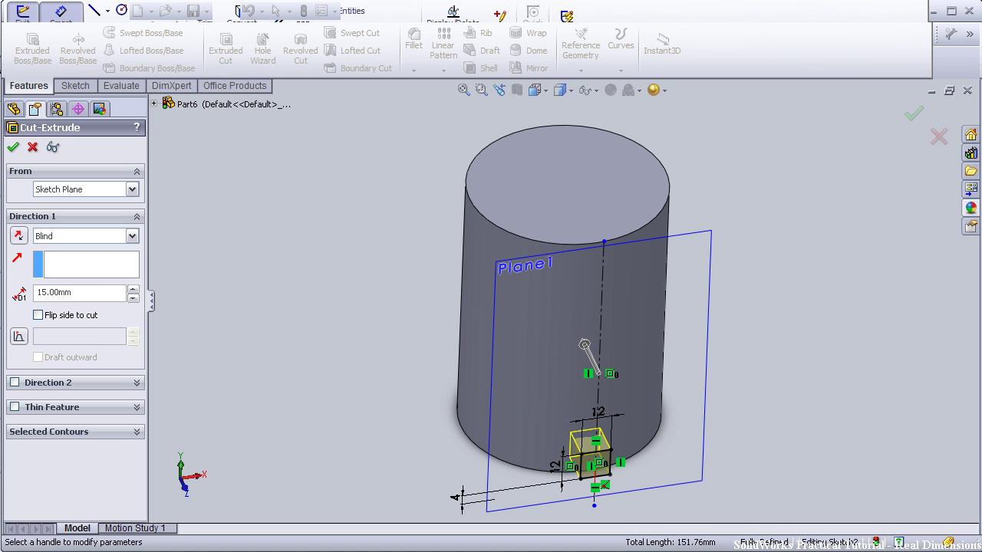
mouse_move(318, 369)
middle_down()
mouse_move(264, 421)
mouse_move(241, 416)
mouse_move(202, 432)
mouse_move(206, 451)
mouse_move(261, 448)
mouse_move(309, 429)
mouse_move(304, 422)
middle_up()
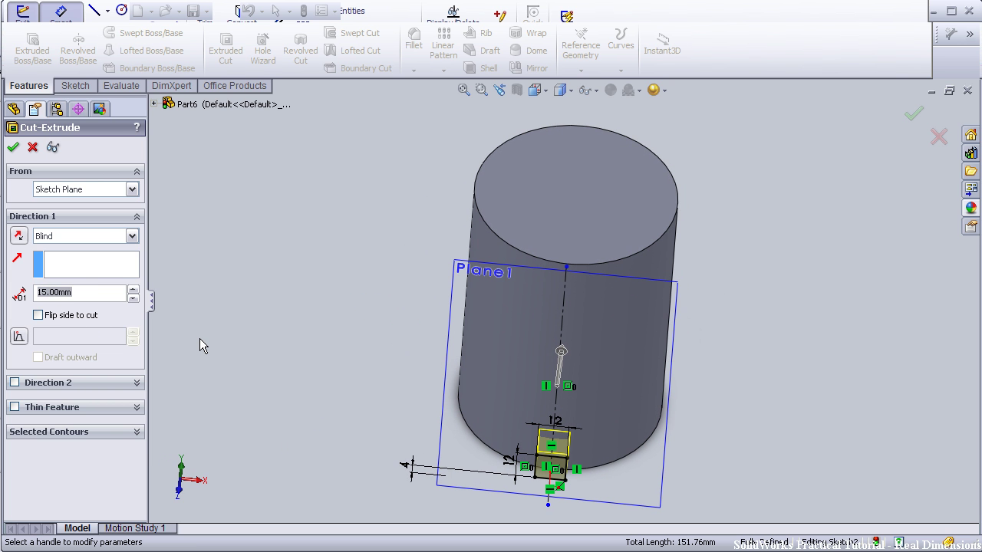
key(Down)
key(Down)
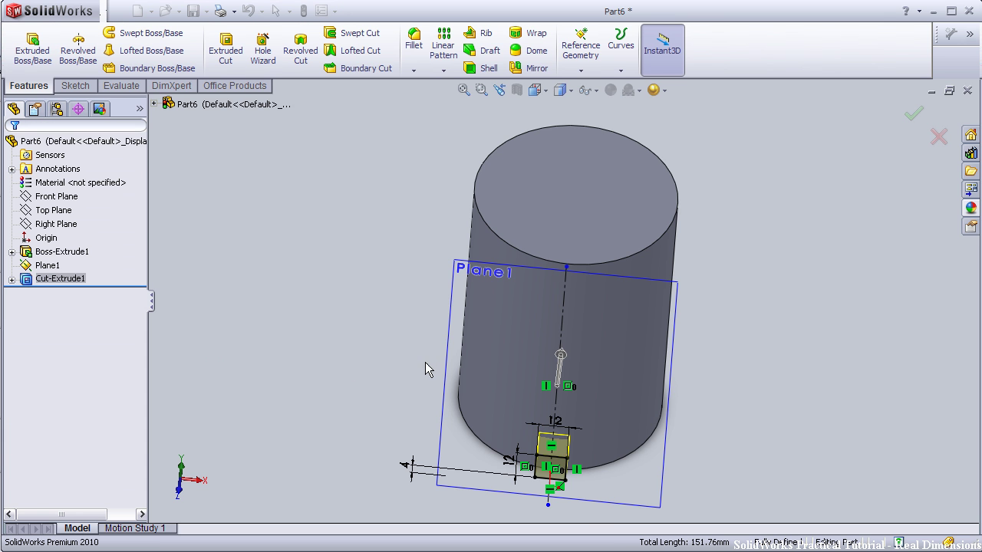
Zoom in on the square cut near the base and bring up the Fillet tool
mouse_move(384, 413)
middle_down()
mouse_move(388, 368)
mouse_move(364, 313)
mouse_move(383, 305)
mouse_move(416, 362)
middle_up()
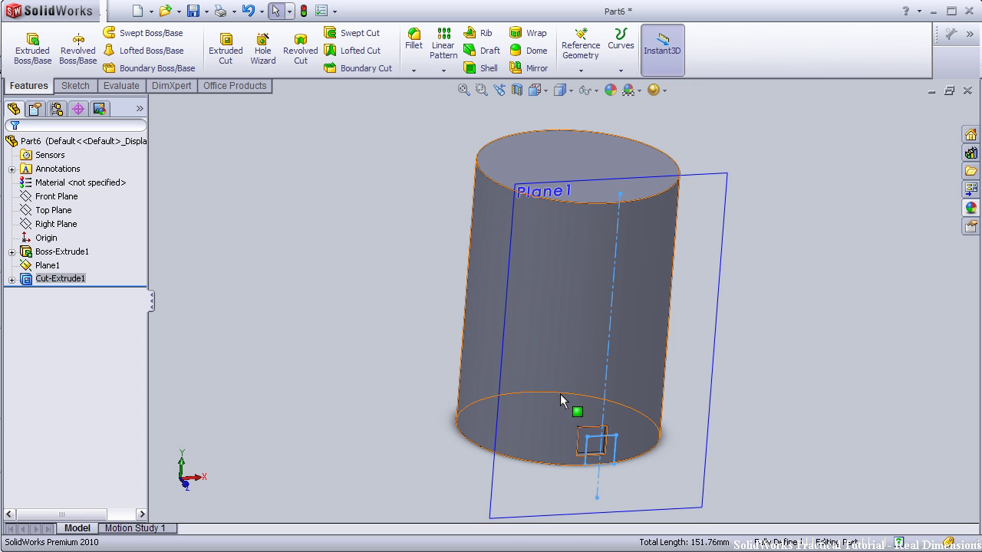
scroll(689, 422, down, 3)
middle_drag(743, 390, 736, 368)
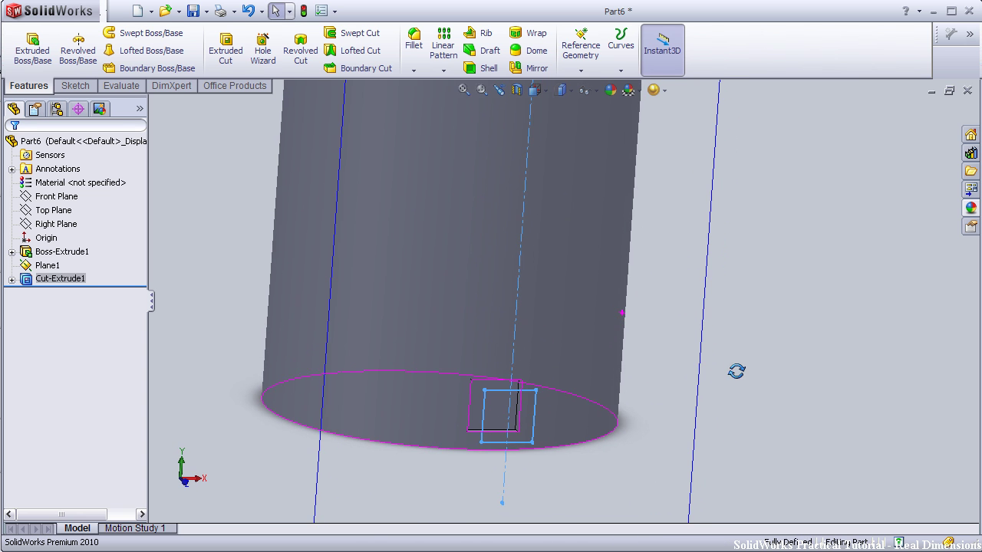
scroll(709, 372, down, 2)
scroll(709, 370, down, 2)
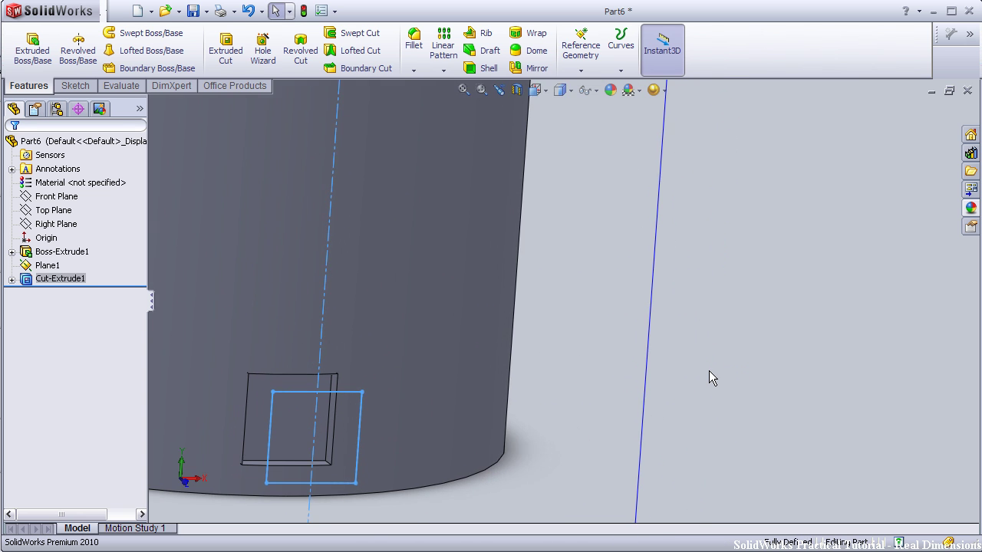
click(413, 46)
text(1)
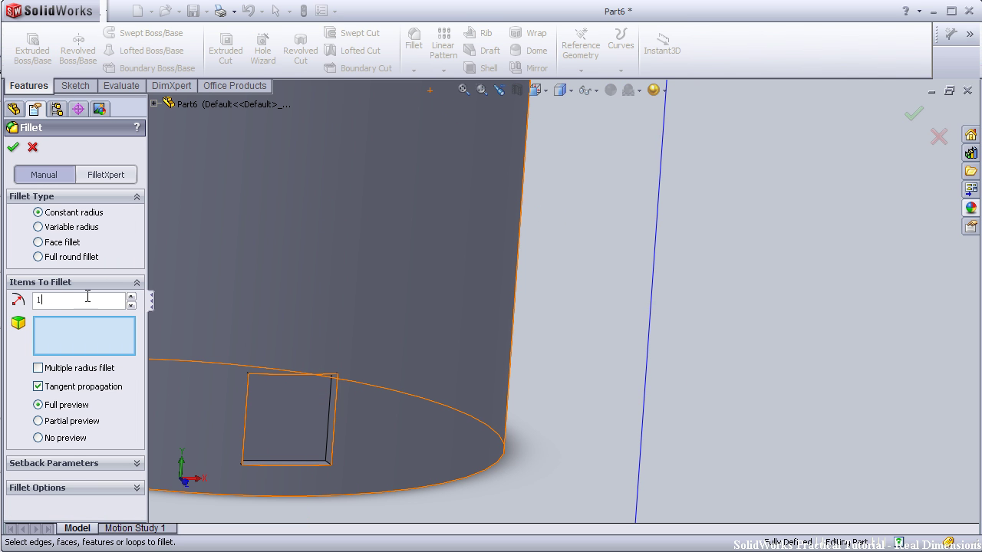
Round the square window's face edges with a 1 mm fillet
key(Return)
click(269, 392)
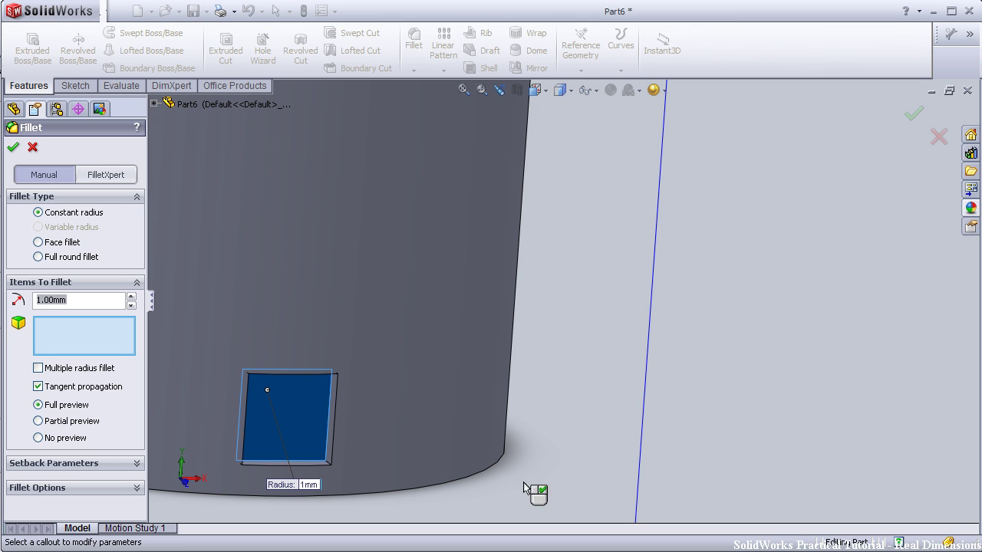
middle_drag(675, 401, 661, 395)
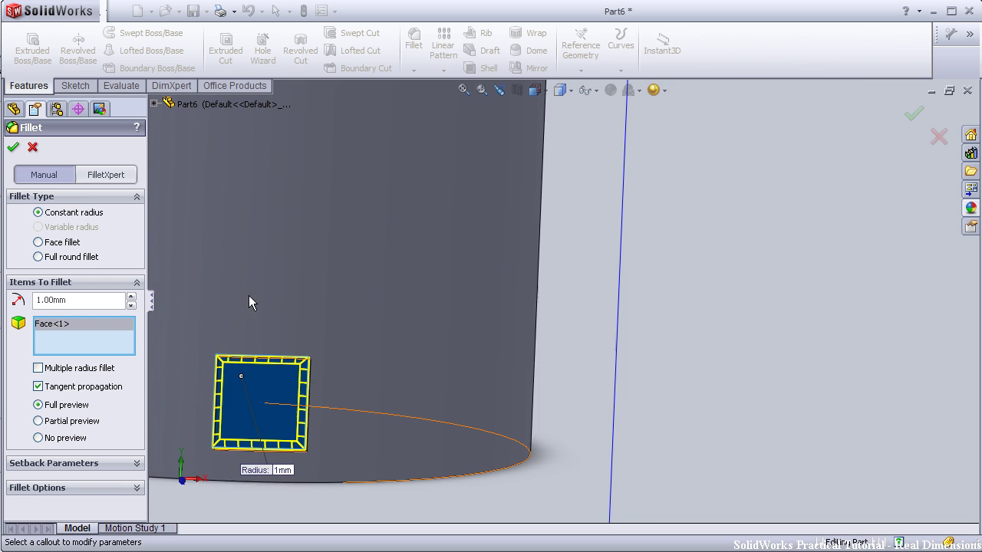
click(13, 149)
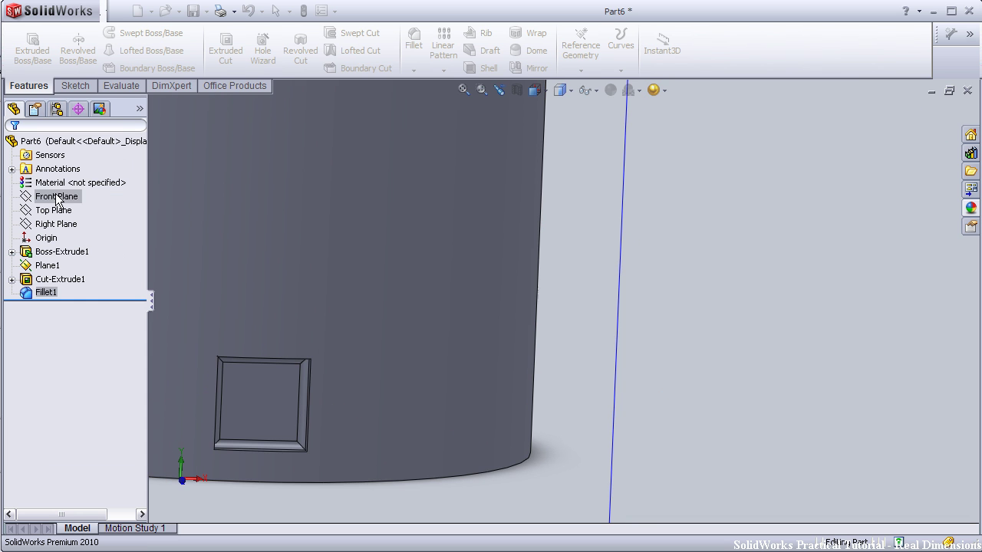
mouse_move(331, 373)
middle_down()
mouse_move(375, 383)
mouse_move(284, 329)
mouse_move(213, 324)
mouse_move(241, 329)
mouse_move(311, 301)
mouse_move(310, 248)
mouse_move(322, 232)
middle_up()
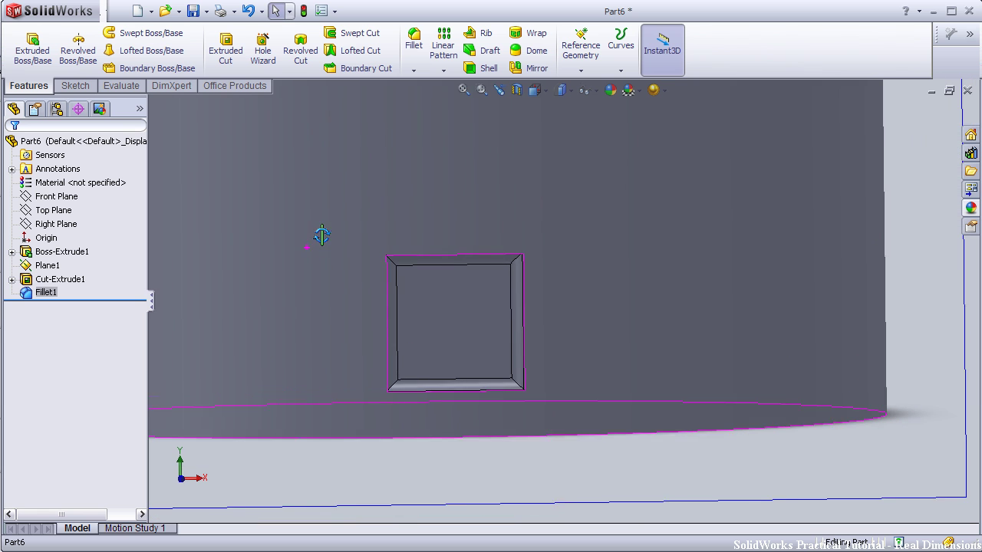
Begin Sketch3 on the flat inner face of the square window
click(445, 297)
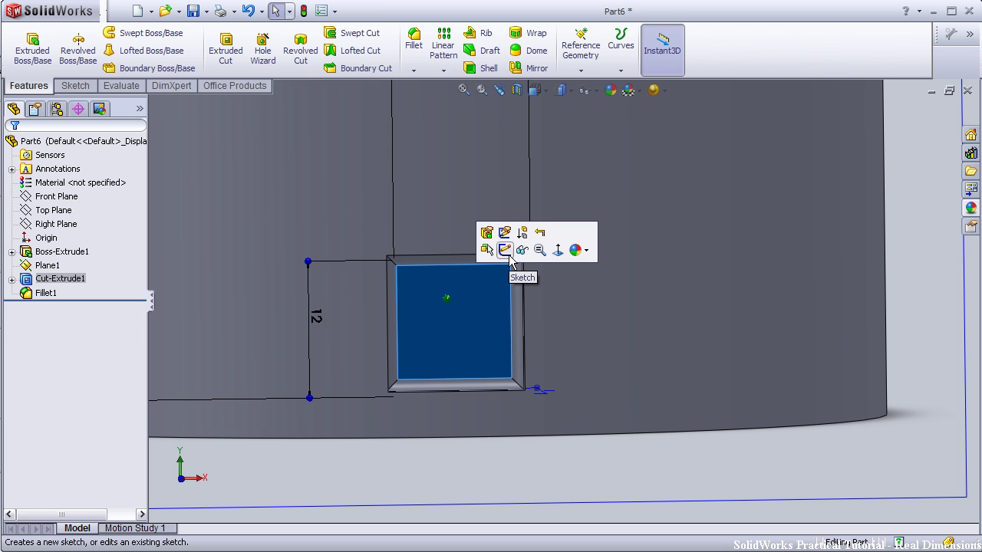
click(506, 252)
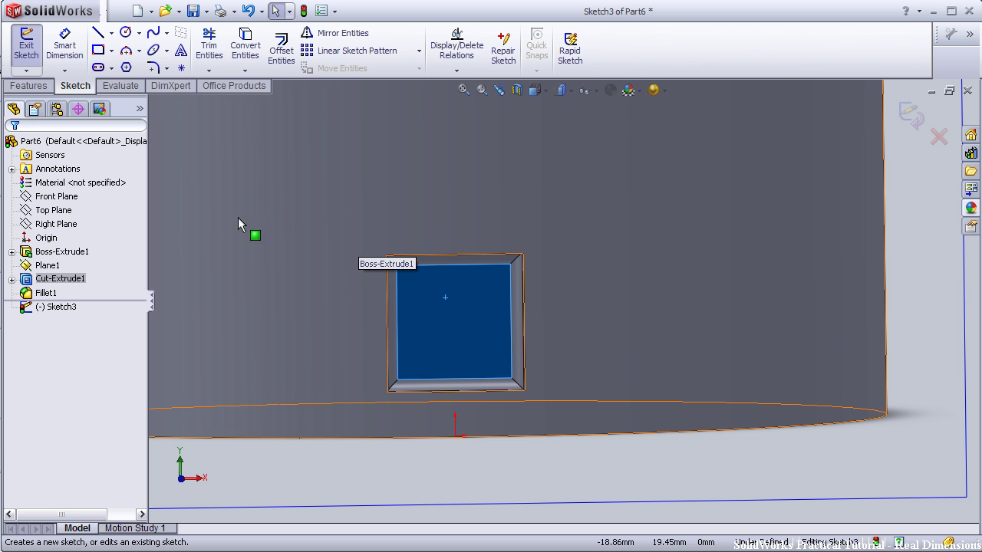
Viewing the face head-on, draw a corner rectangle just inside the square window opening
click(96, 51)
key(space)
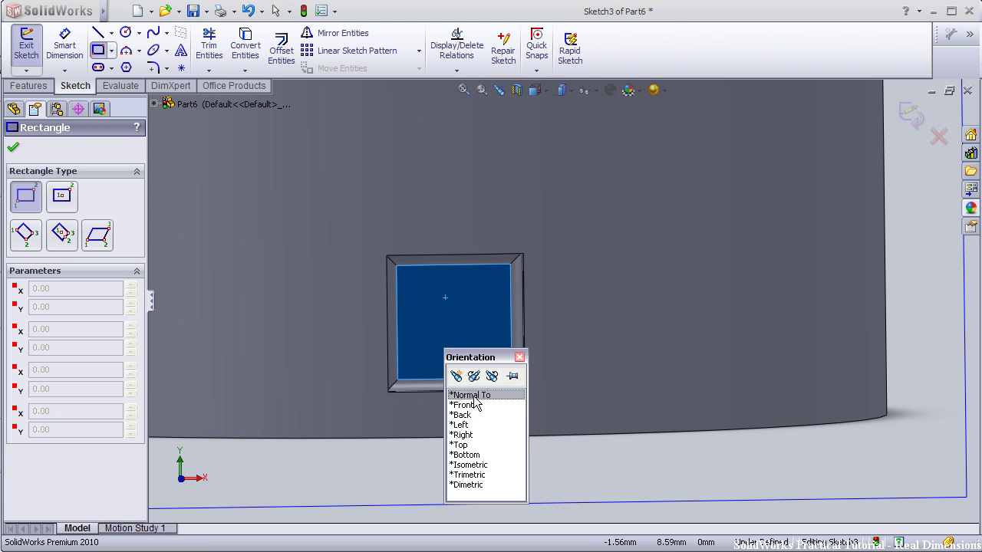
click(474, 396)
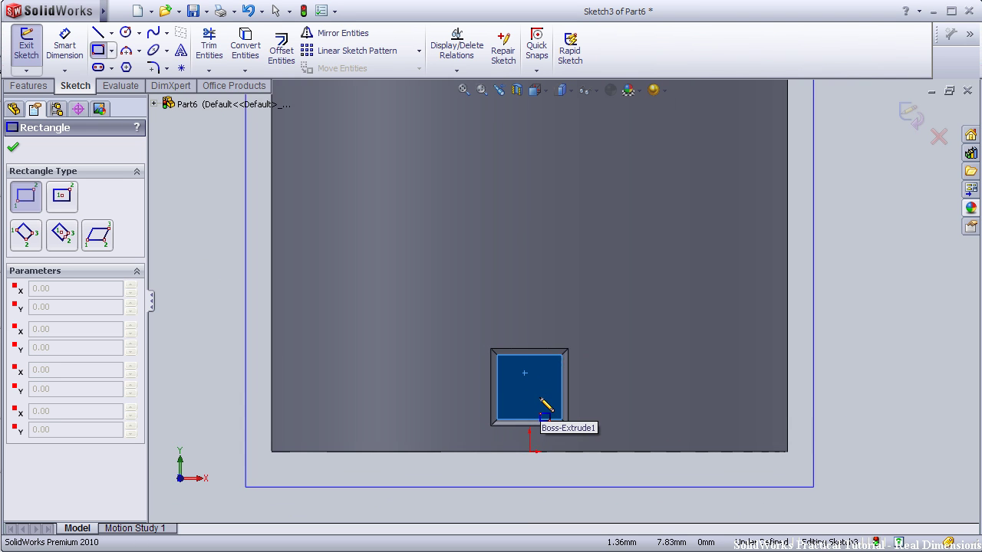
scroll(540, 407, down, 5)
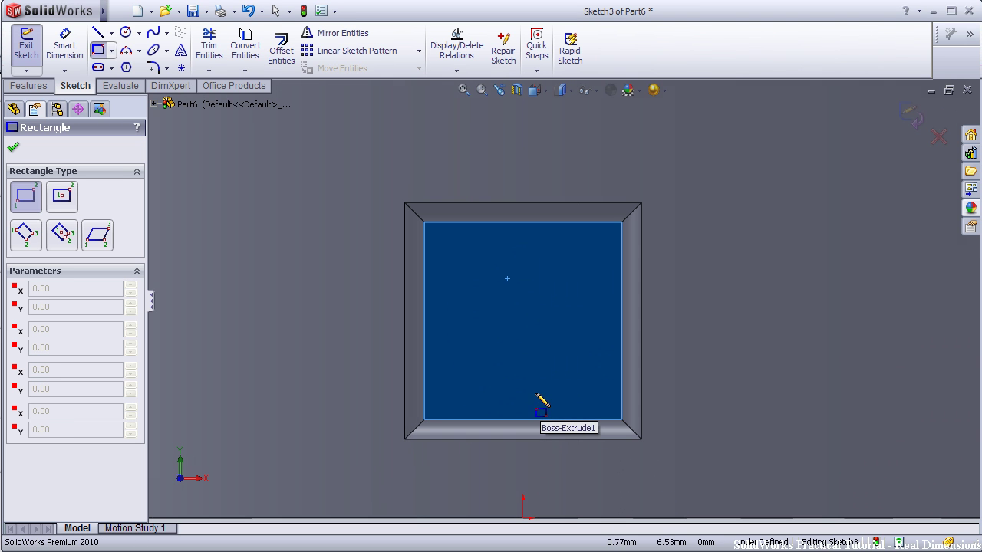
click(433, 231)
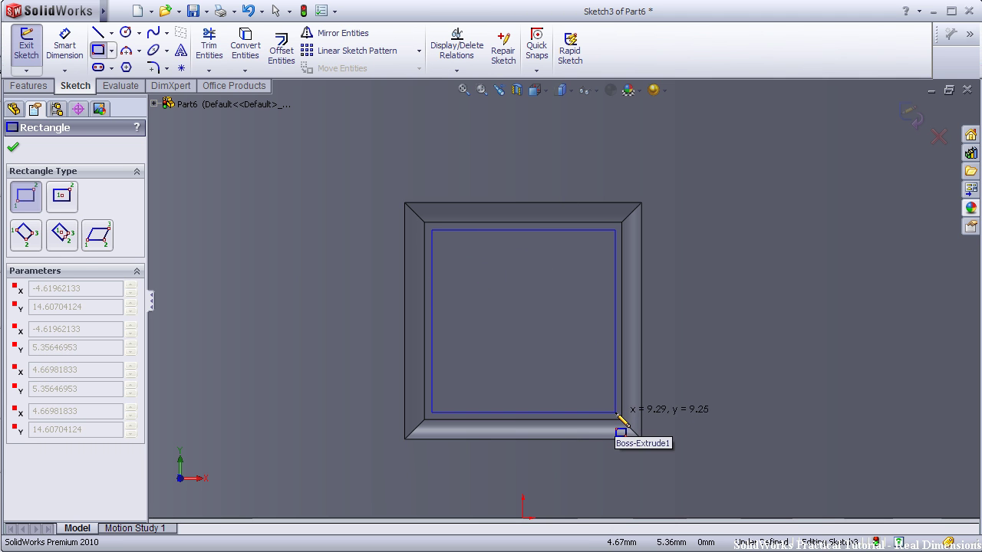
click(617, 414)
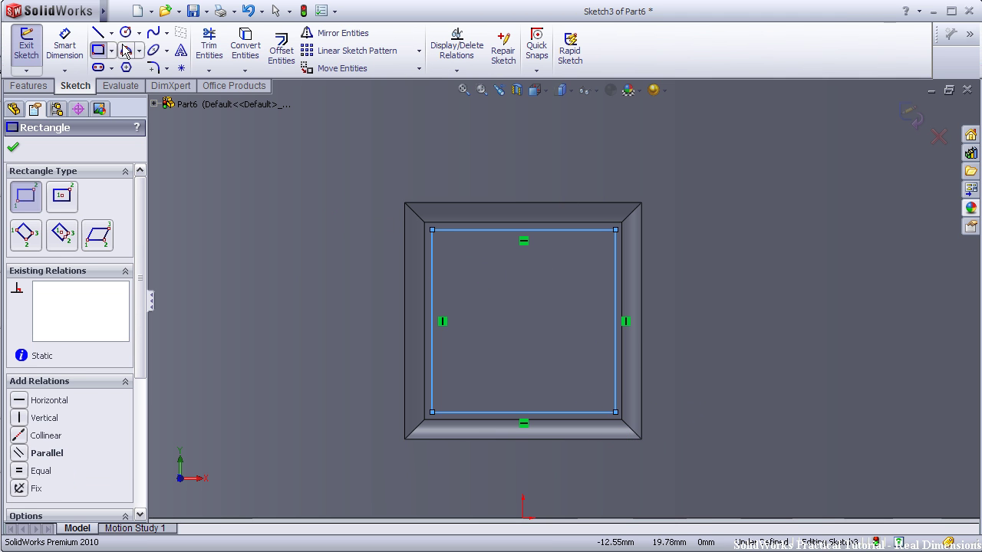
click(71, 50)
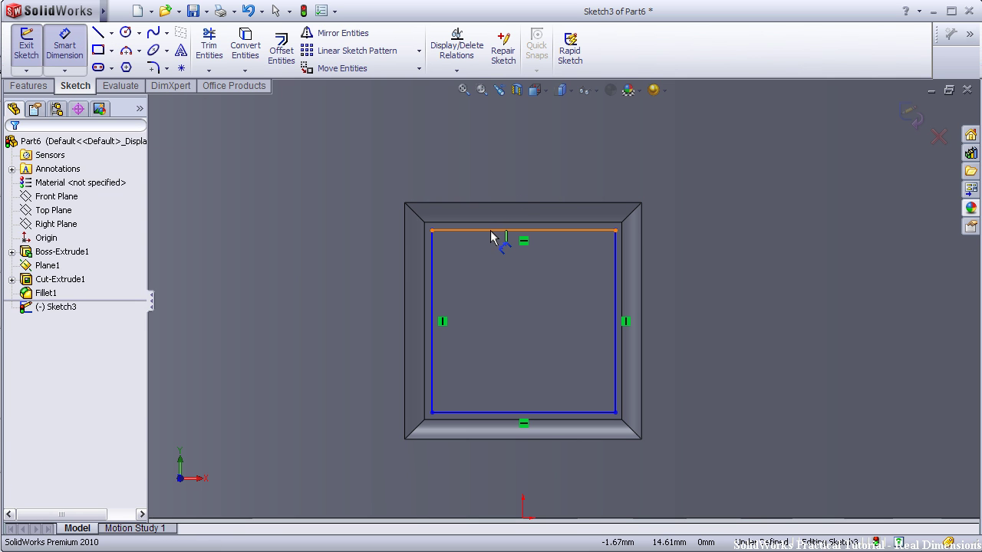
Dimension the rectangle's top side to 10 and its left side to 10
click(507, 200)
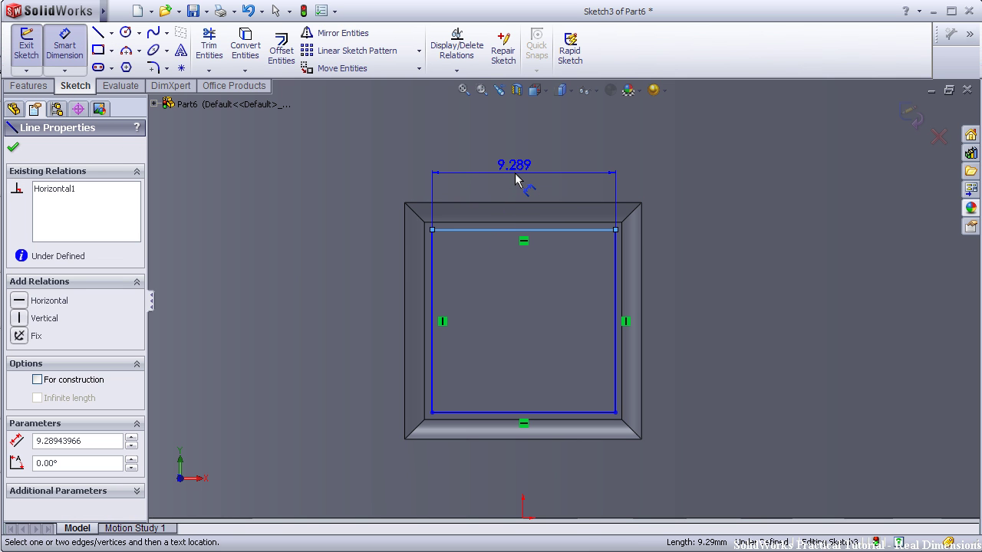
click(515, 179)
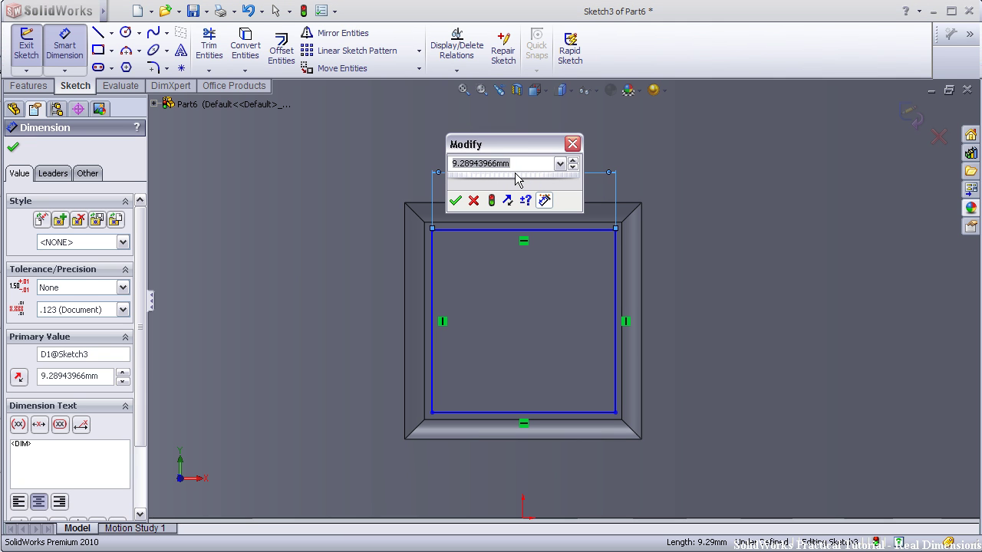
text(10)
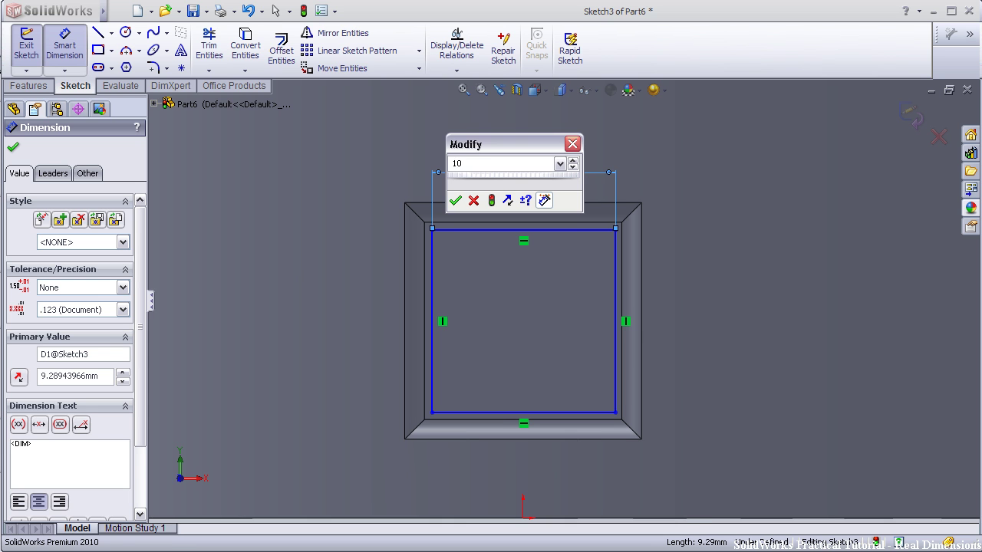
key(Return)
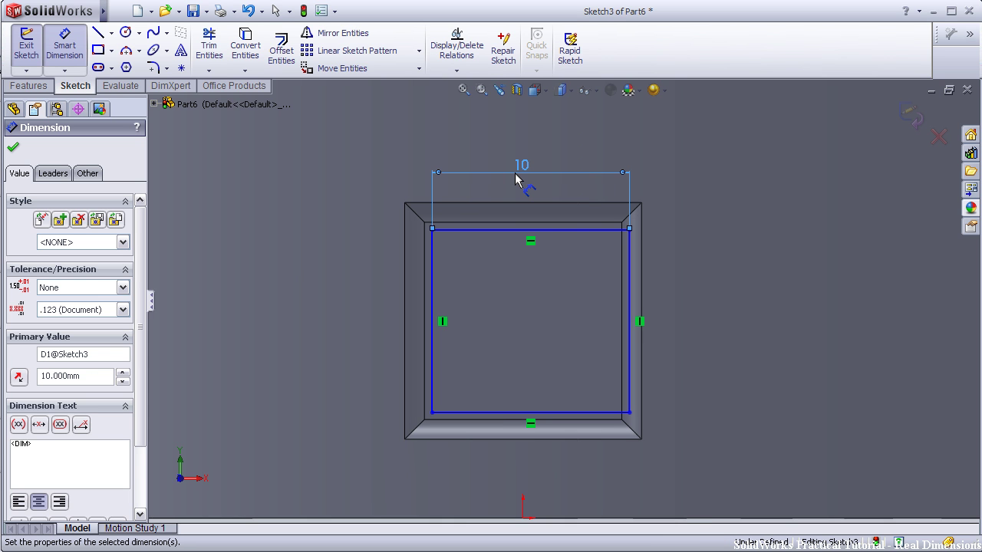
click(434, 286)
click(343, 291)
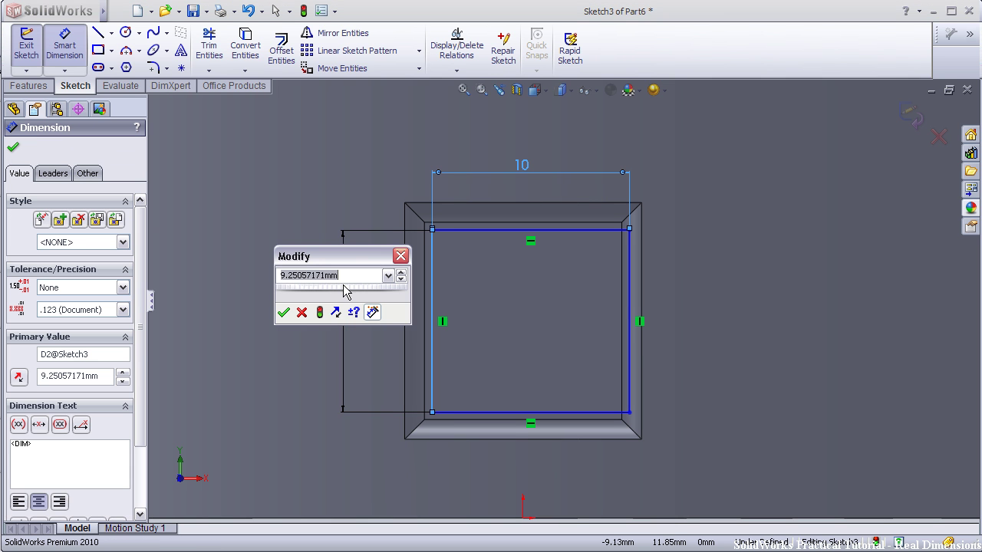
text(10)
key(Return)
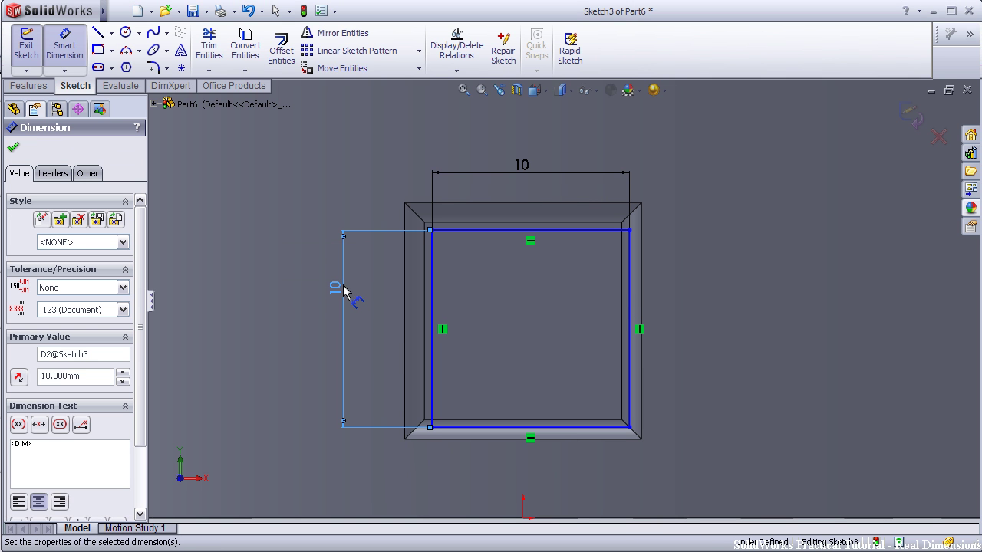
click(451, 231)
key(Escape)
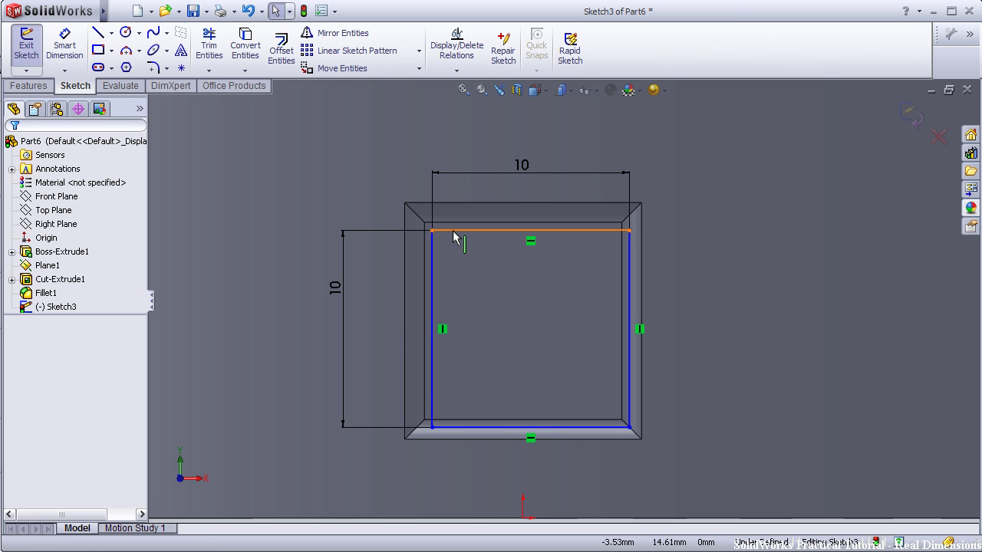
click(456, 230)
Make the rectangle's top and left sides collinear with the window's model edges
ctrl+click(453, 223)
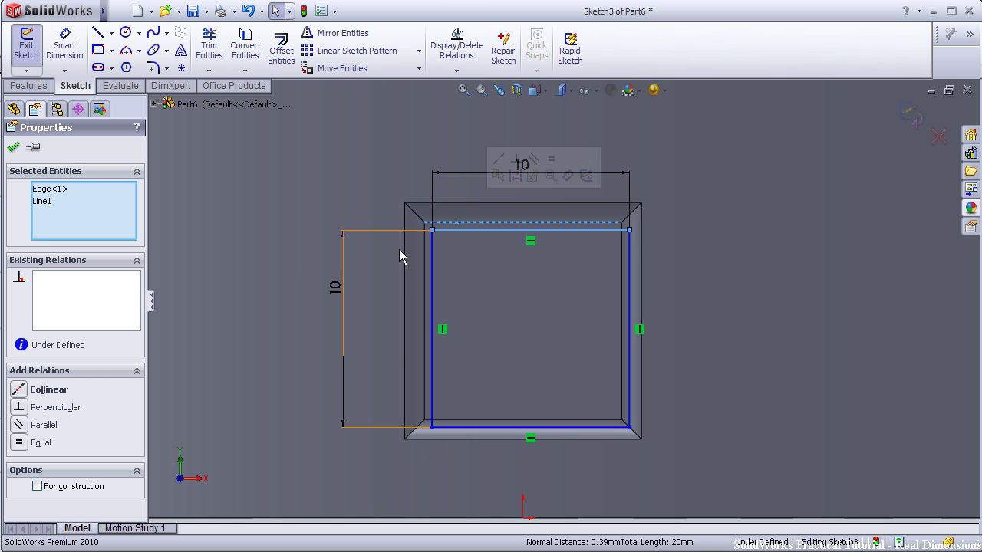
click(48, 390)
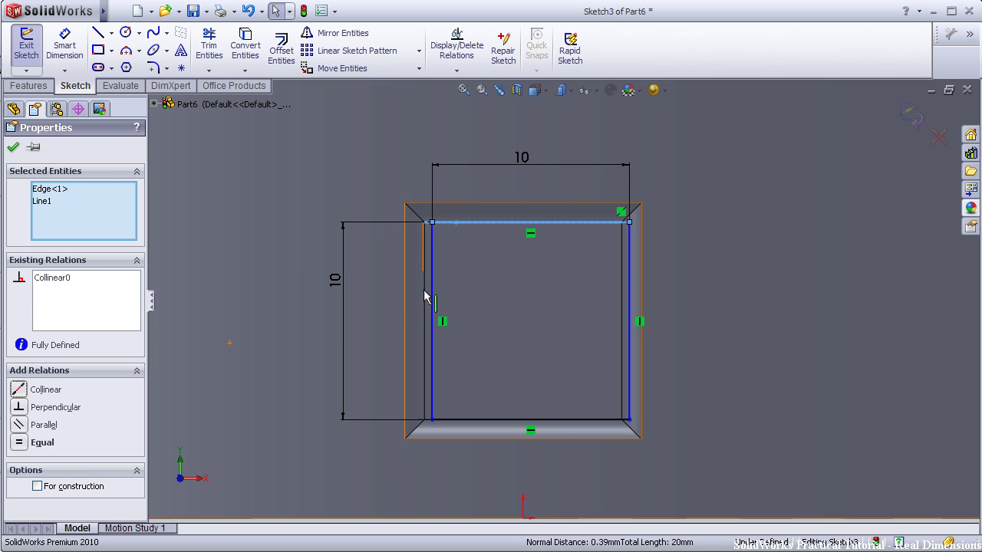
click(13, 146)
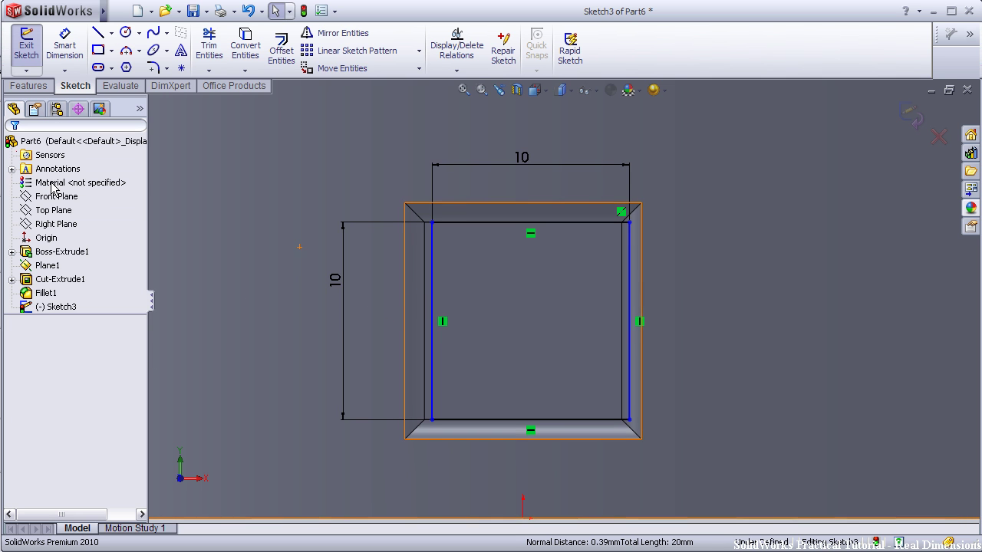
click(434, 283)
ctrl+click(425, 299)
ctrl+click(425, 299)
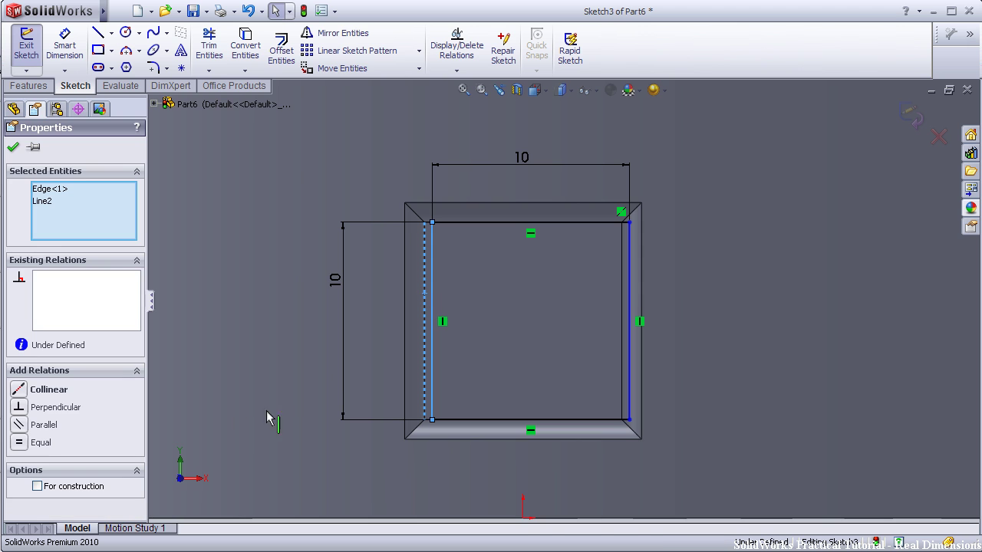
click(39, 392)
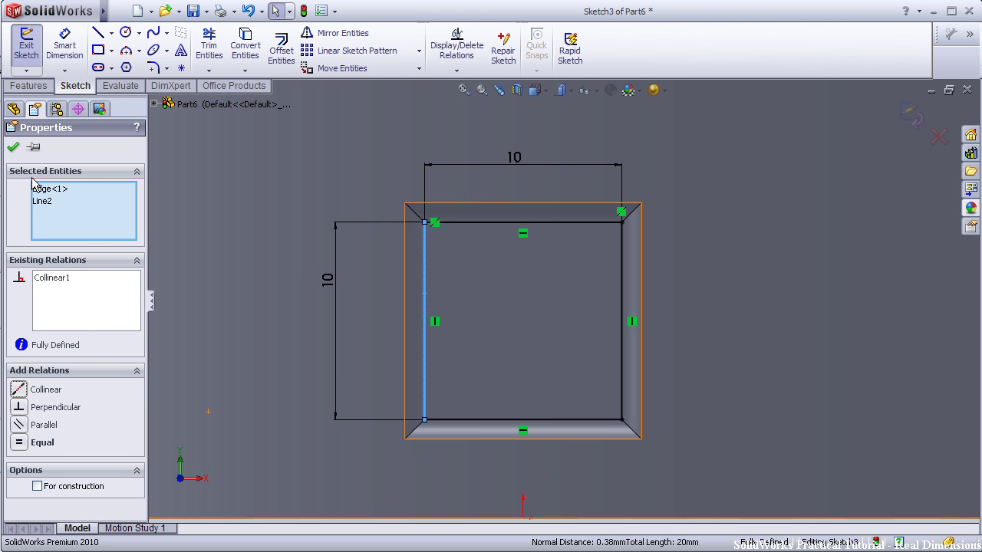
click(12, 147)
click(27, 88)
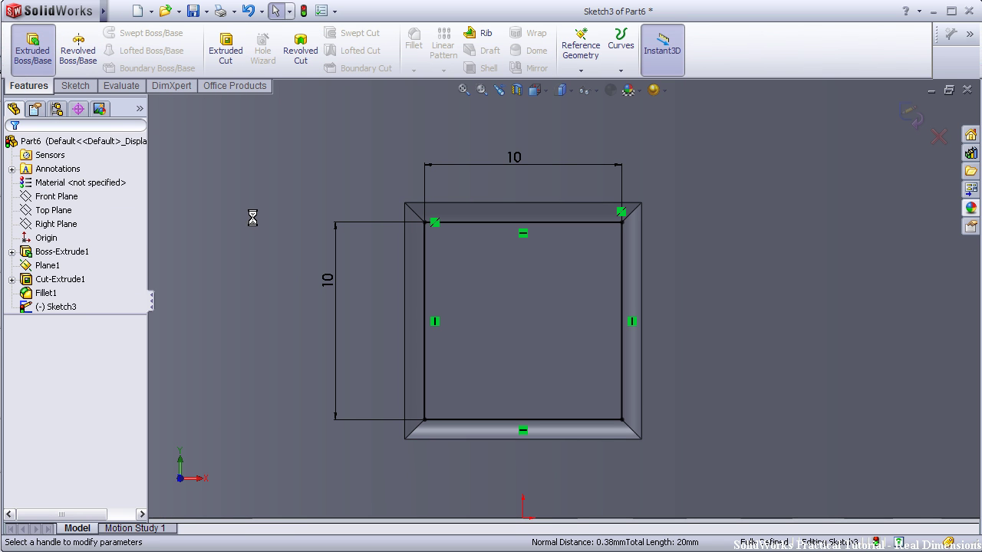
Extrude the rectangle 7 mm as a boss with a 45° draft, forming a pyramid
mouse_move(260, 215)
middle_down()
mouse_move(280, 256)
mouse_move(284, 301)
mouse_move(285, 286)
middle_up()
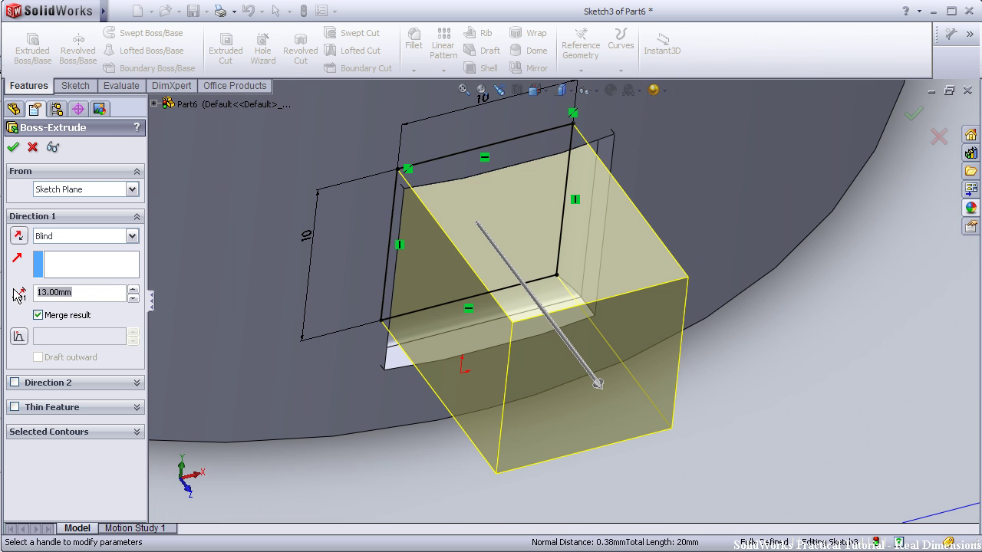
text(5)
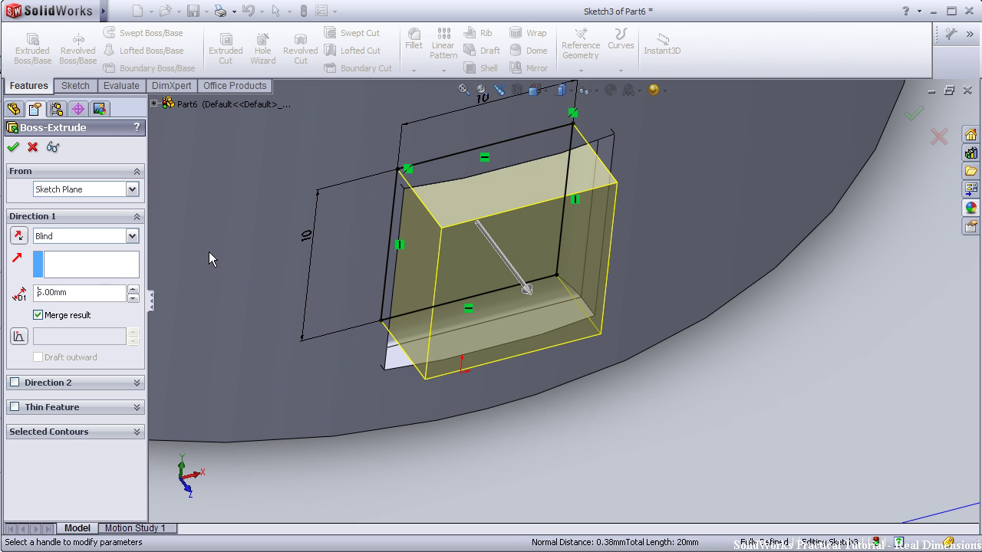
mouse_move(222, 270)
middle_down()
mouse_move(225, 295)
mouse_move(204, 281)
middle_up()
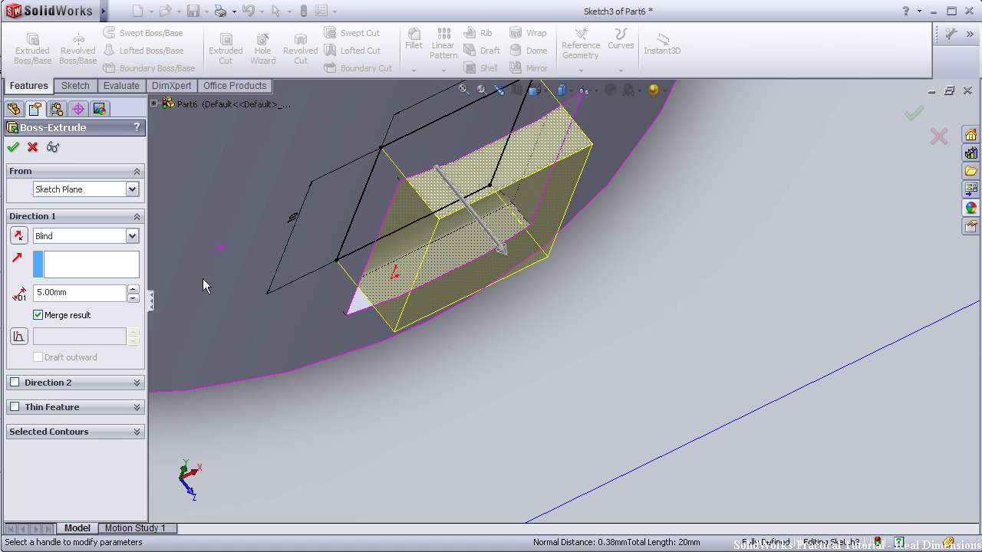
click(24, 338)
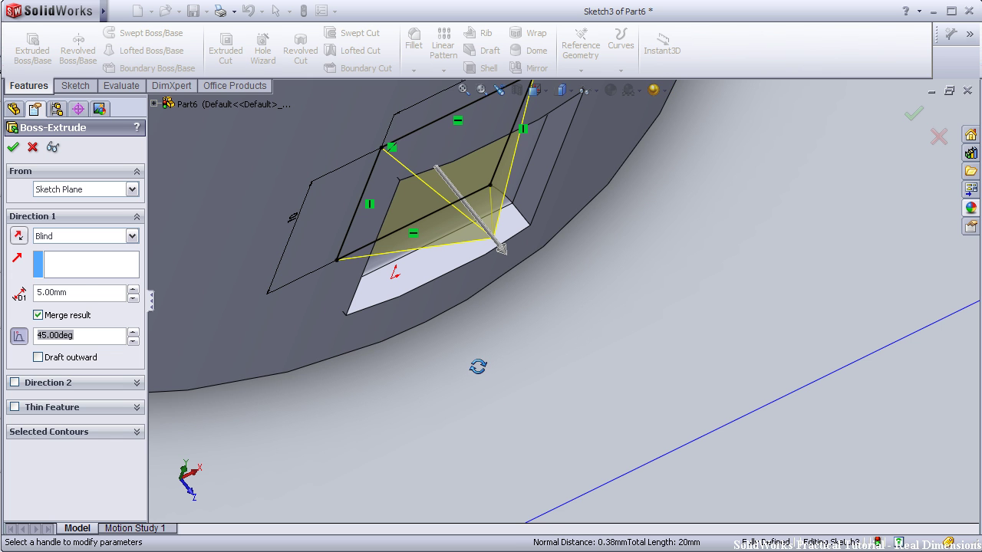
text(7)
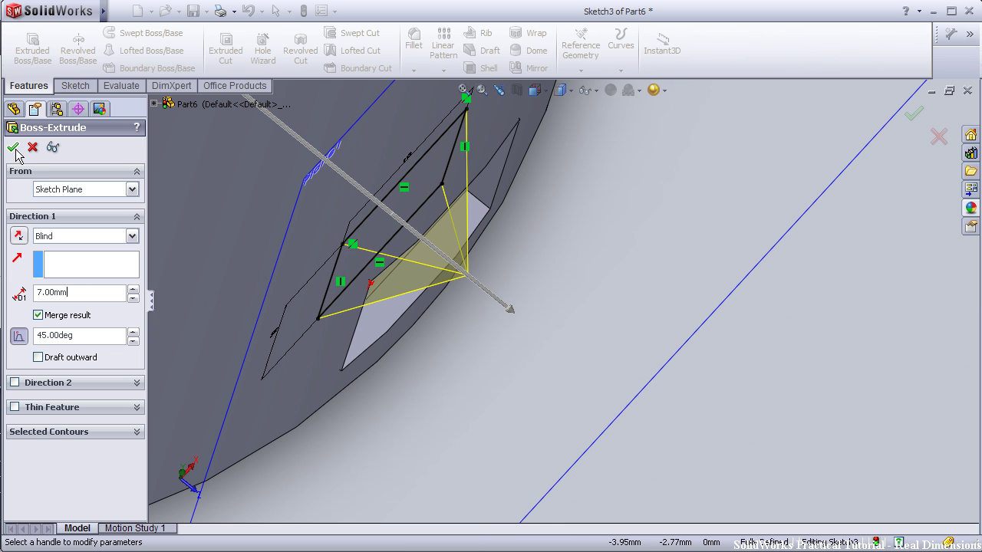
click(14, 151)
middle_drag(546, 324, 513, 324)
Start a fillet and try selecting pyramid faces and edges at 0.5 mm radius
scroll(421, 297, up, 3)
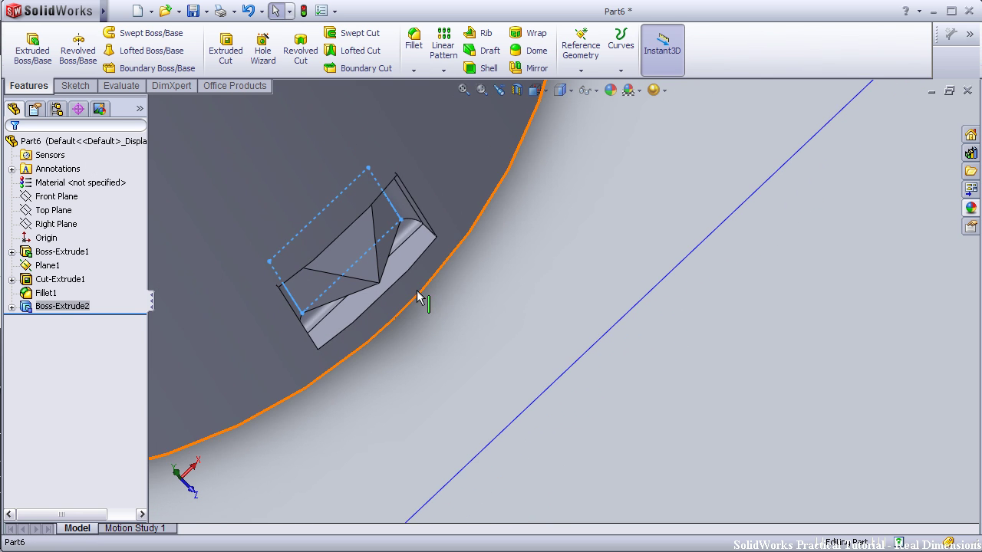
middle_drag(443, 329, 405, 305)
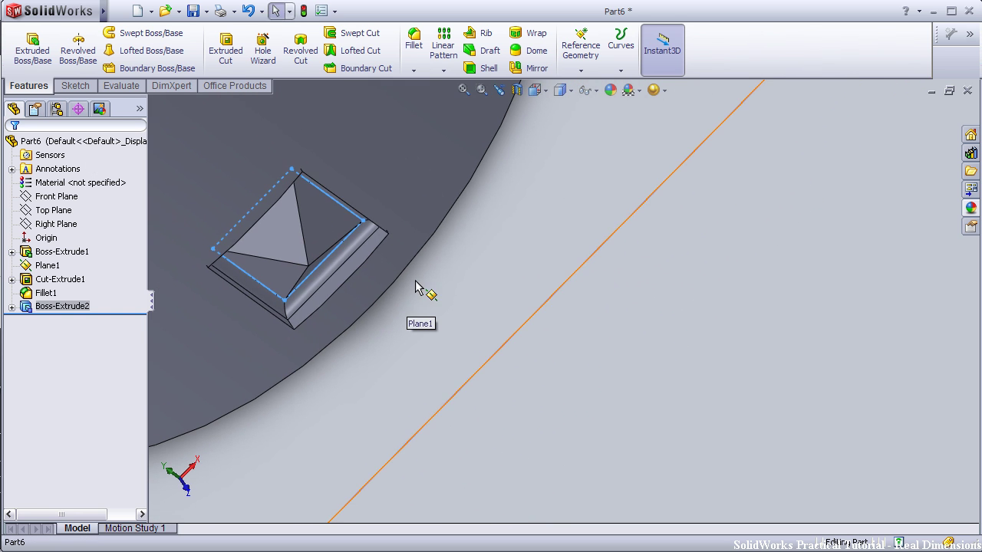
click(410, 42)
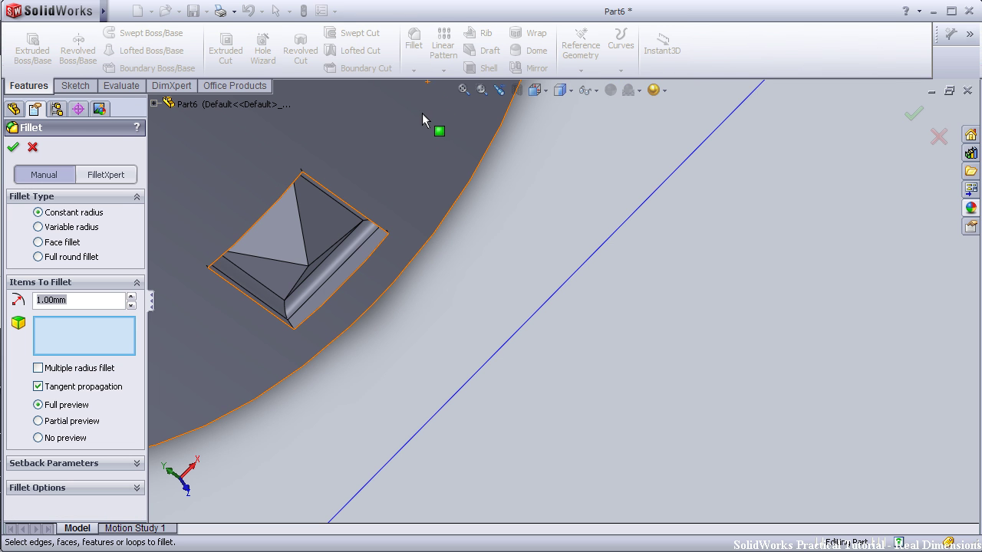
click(301, 246)
text(0.5)
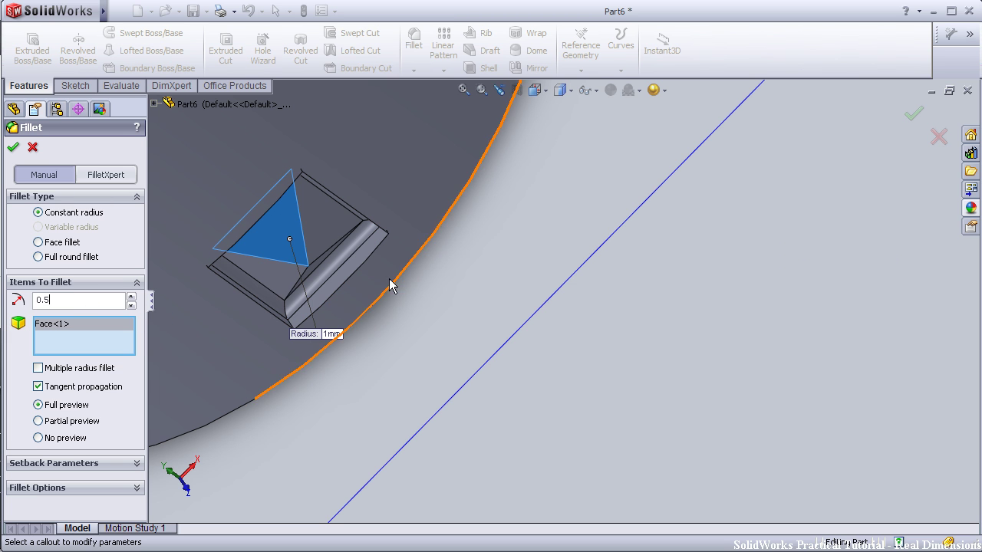
click(304, 261)
click(317, 240)
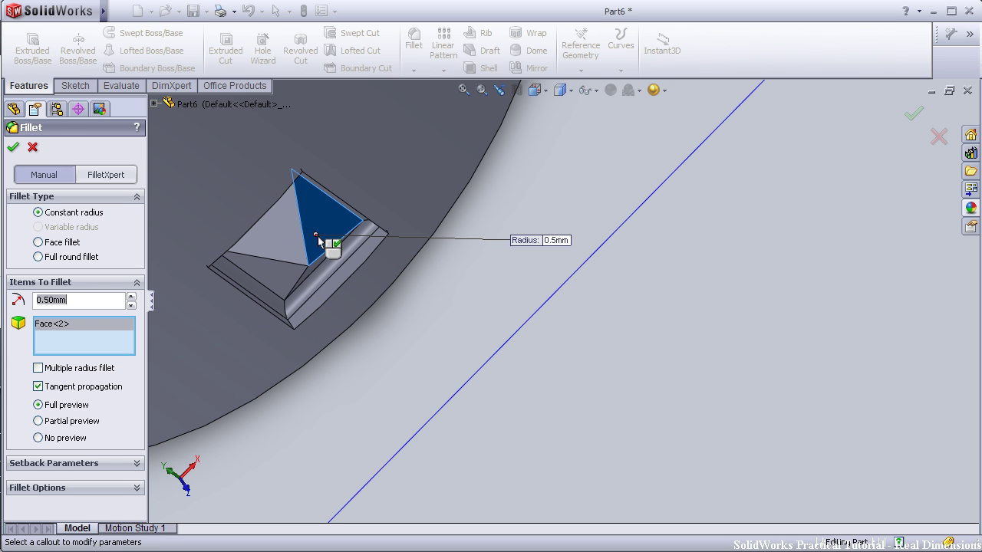
click(285, 265)
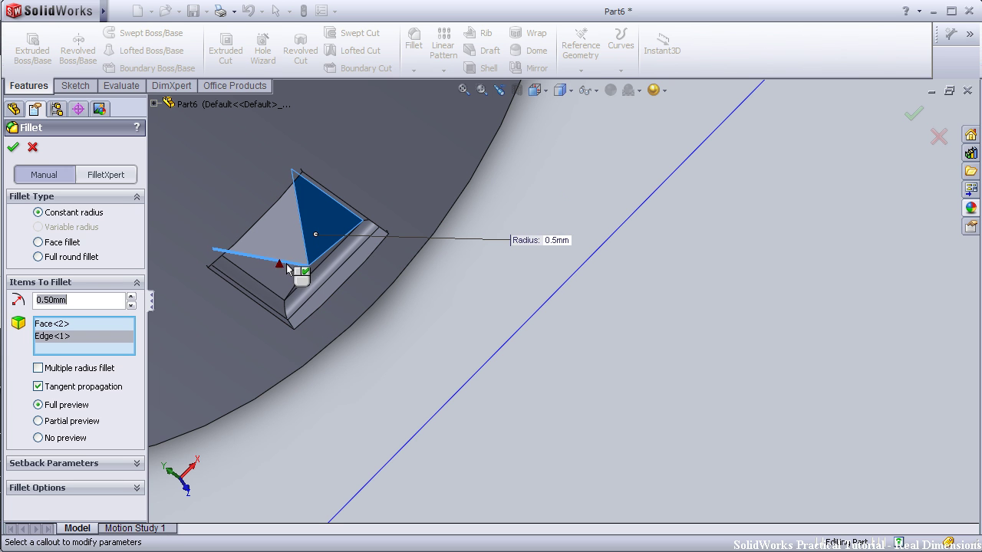
click(308, 254)
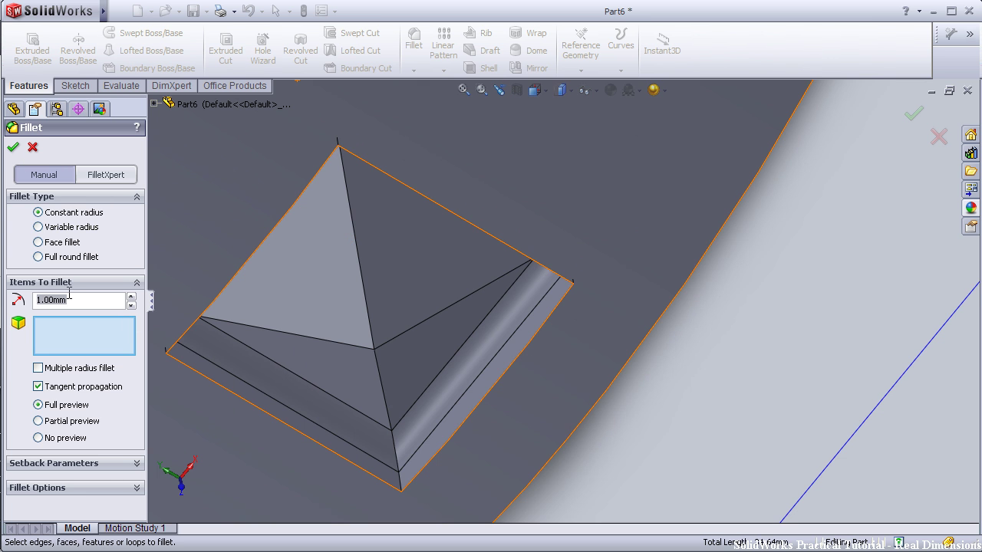
Select the pyramid boss's sloping ridge edges for the fillet
text(1)
click(307, 339)
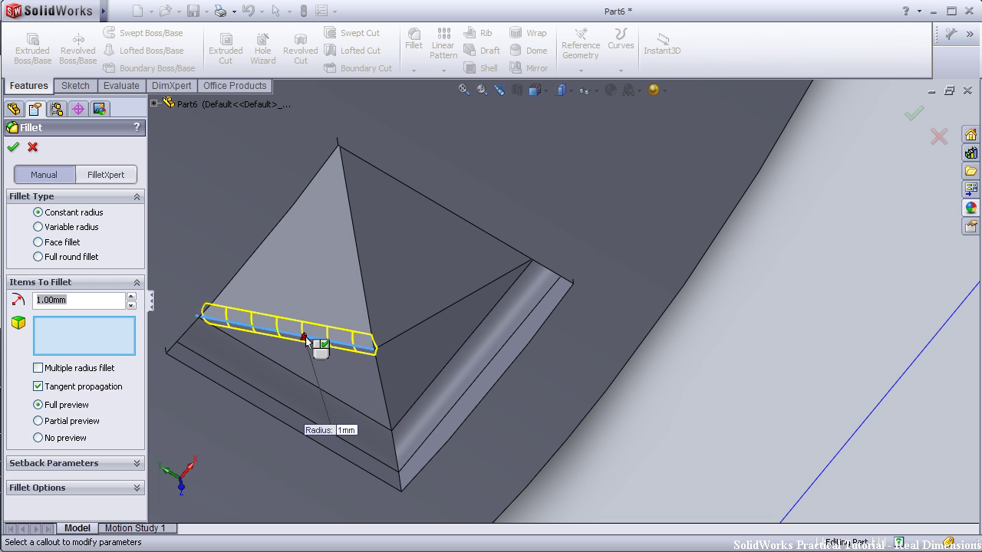
click(368, 299)
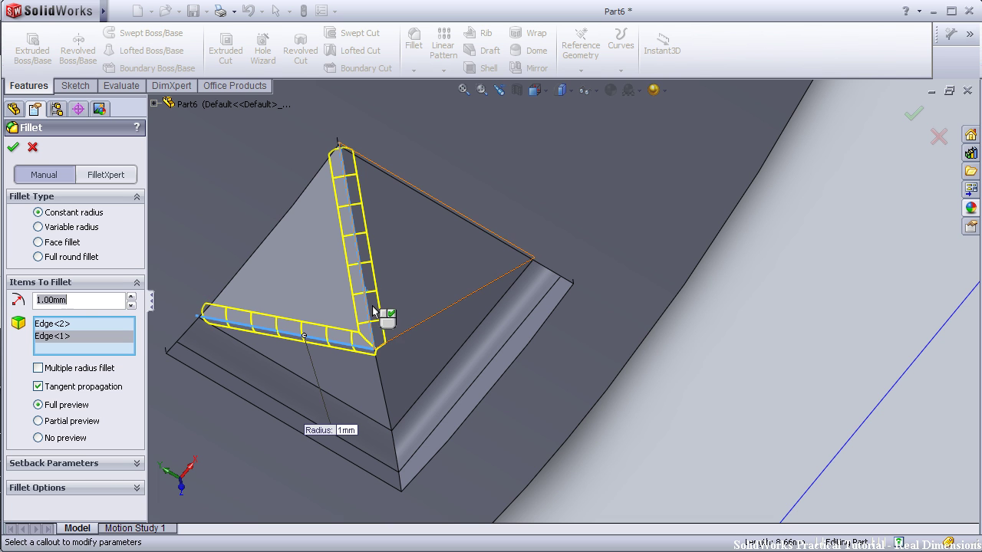
click(418, 326)
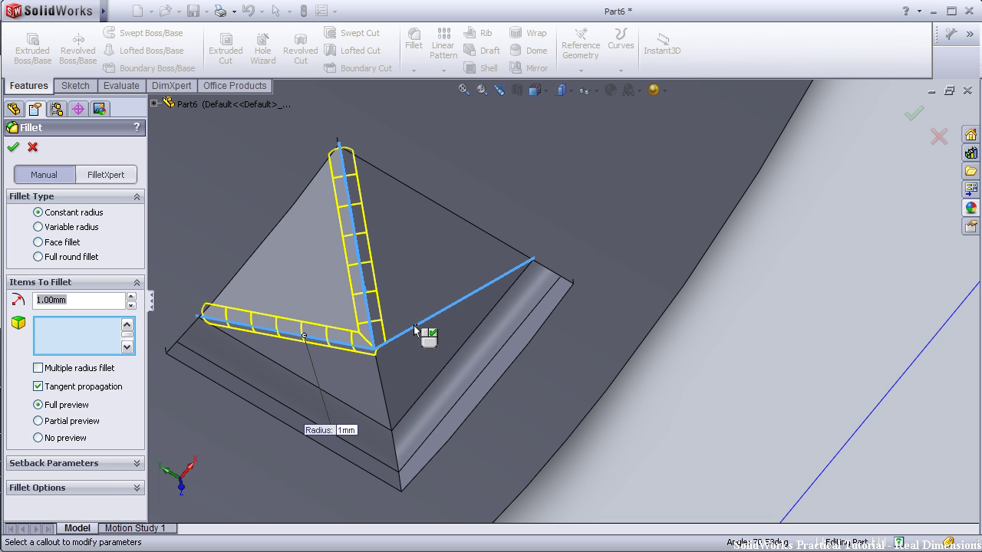
click(378, 372)
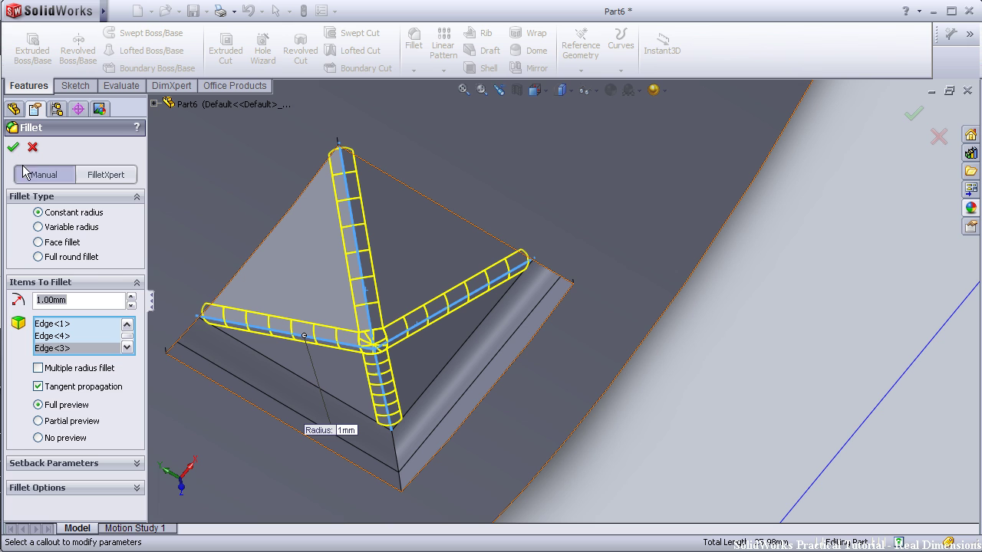
Set the fillet radius to 1 mm and apply it to the ridges
click(131, 298)
drag(85, 299, 34, 299)
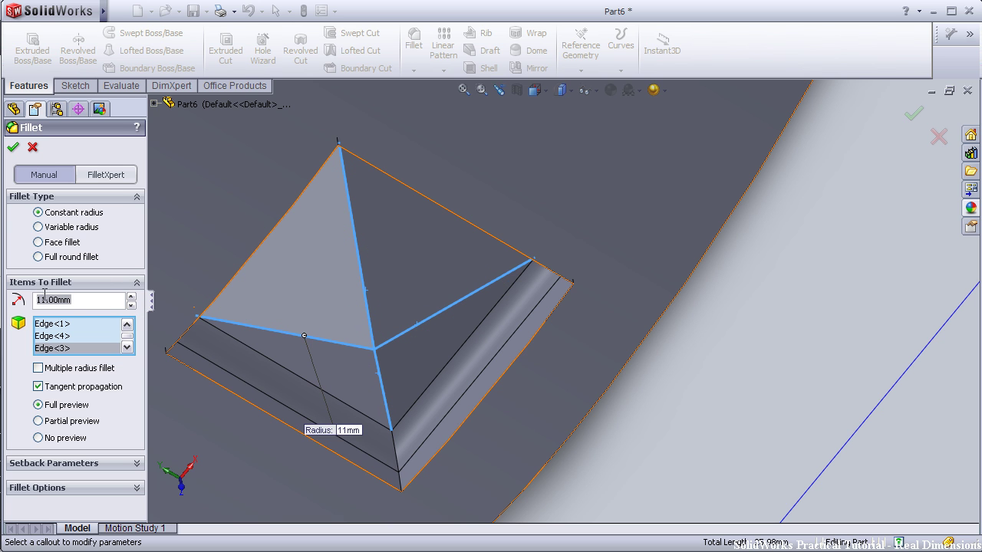
text(2)
key(Return)
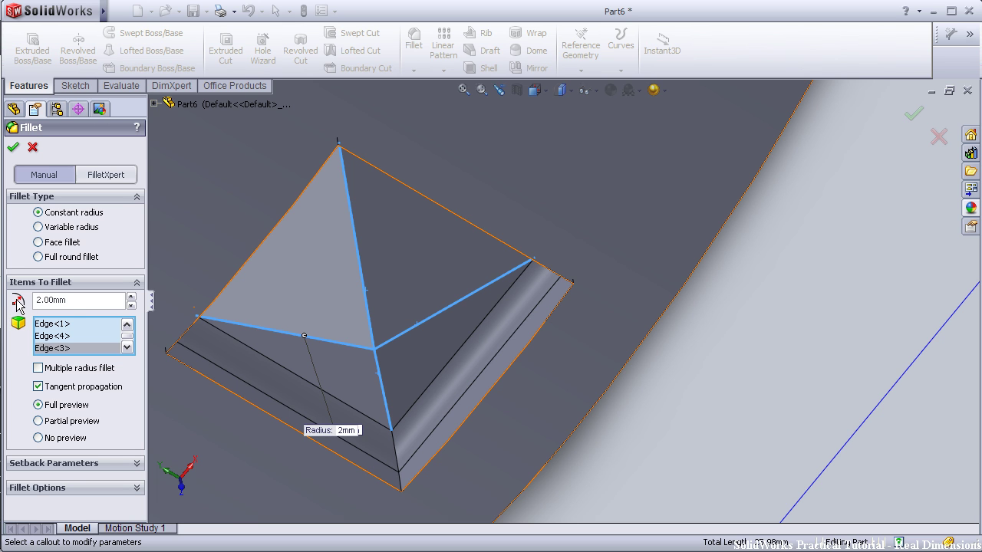
drag(78, 300, 34, 299)
text(1)
key(Return)
click(18, 145)
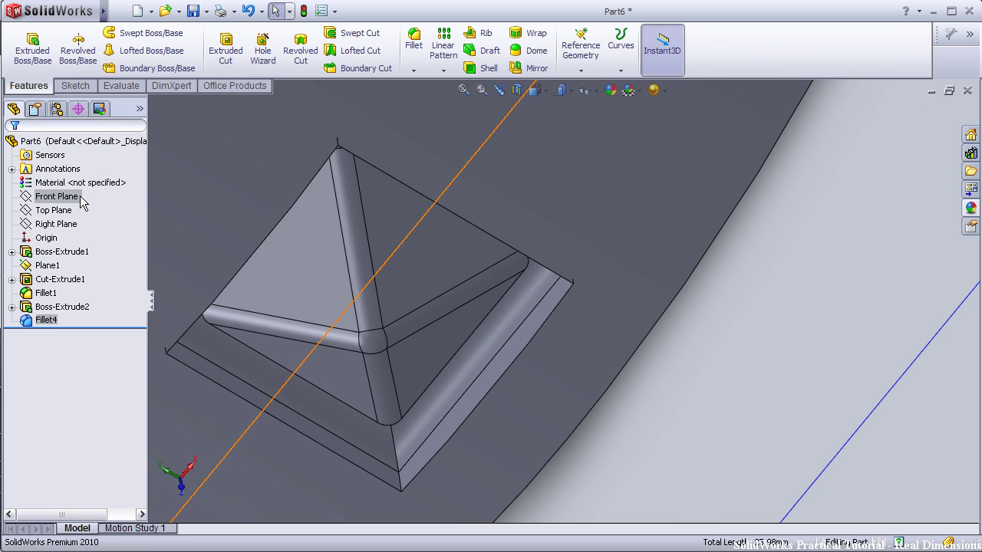
Fillet the four square base edges around the pyramid boss at 1 mm
scroll(309, 360, up, 3)
mouse_move(282, 366)
middle_down()
mouse_move(289, 338)
mouse_move(292, 364)
middle_up()
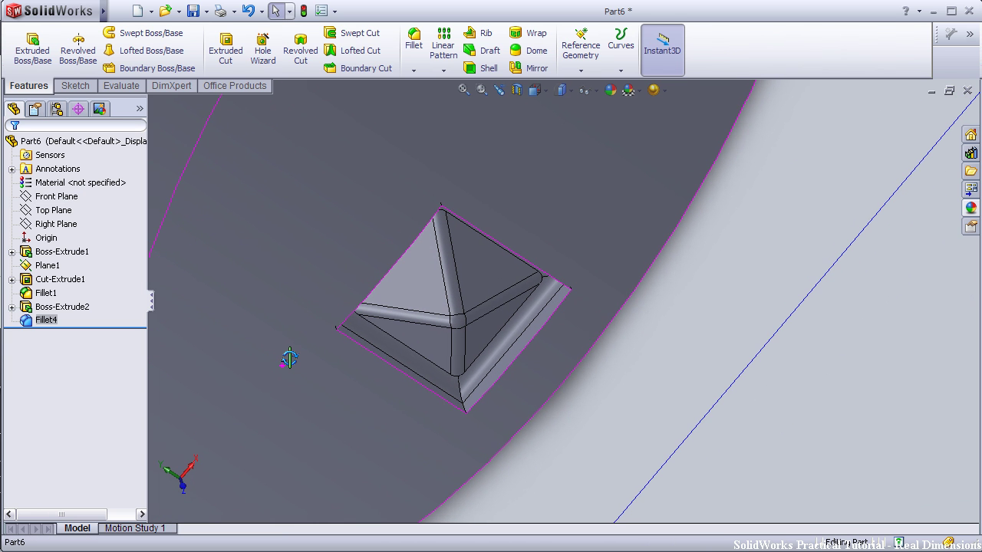
click(414, 43)
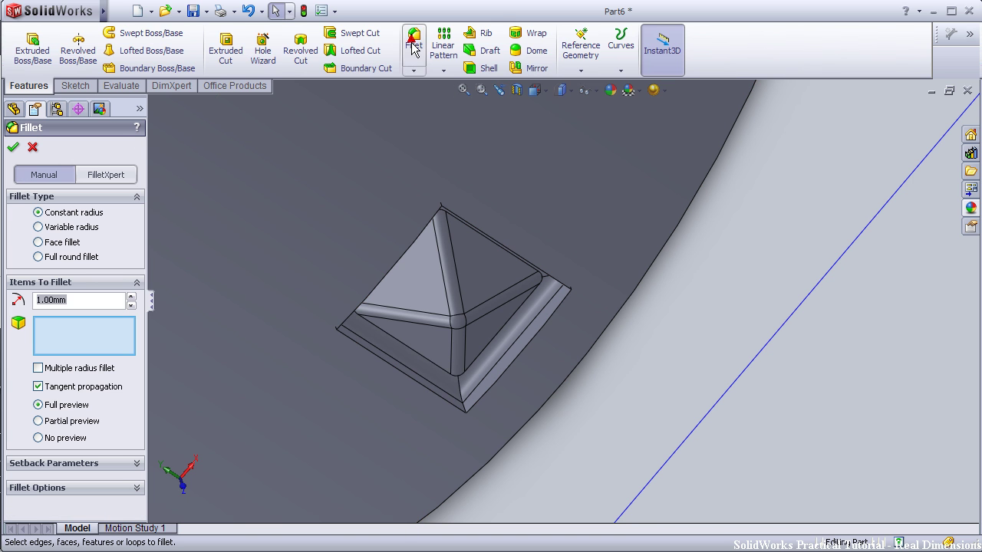
click(422, 381)
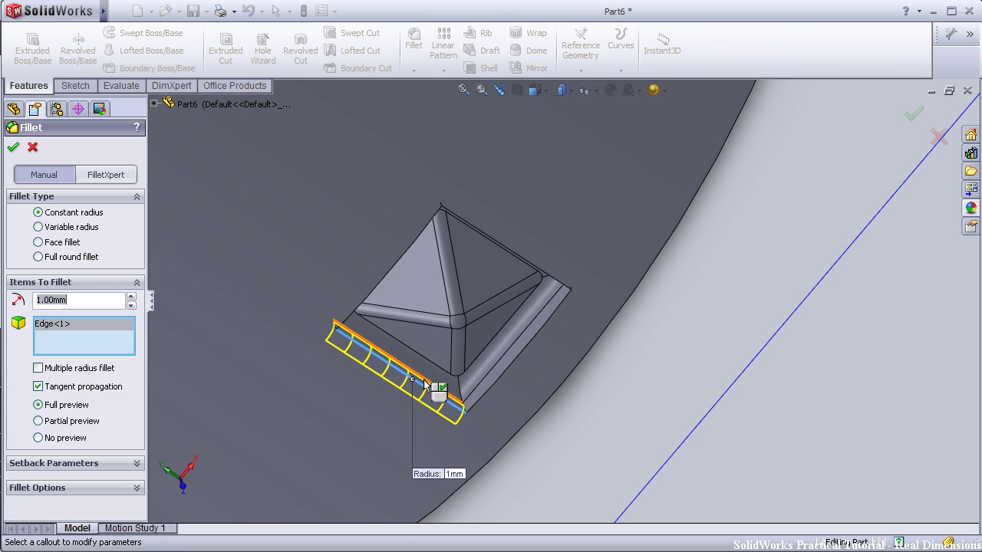
click(523, 376)
click(546, 281)
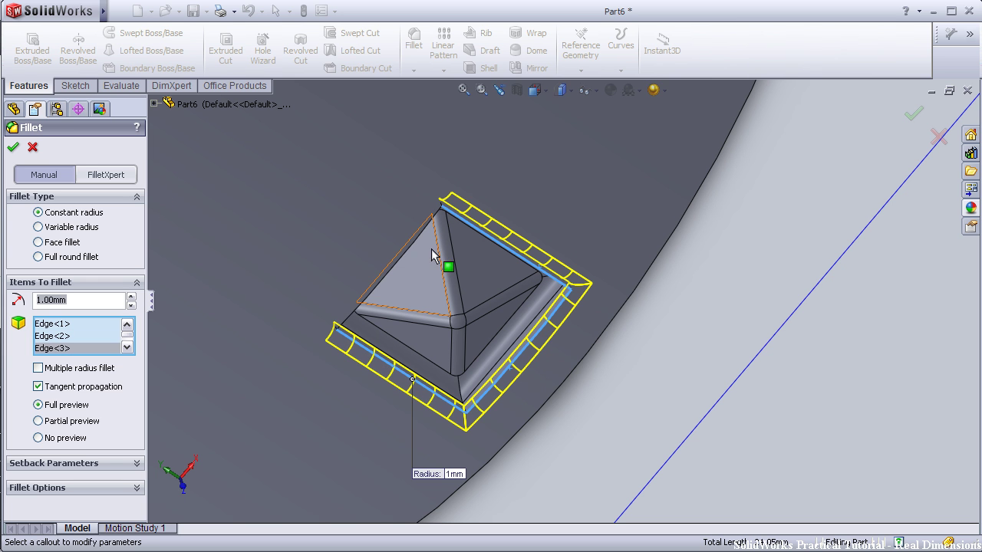
click(414, 244)
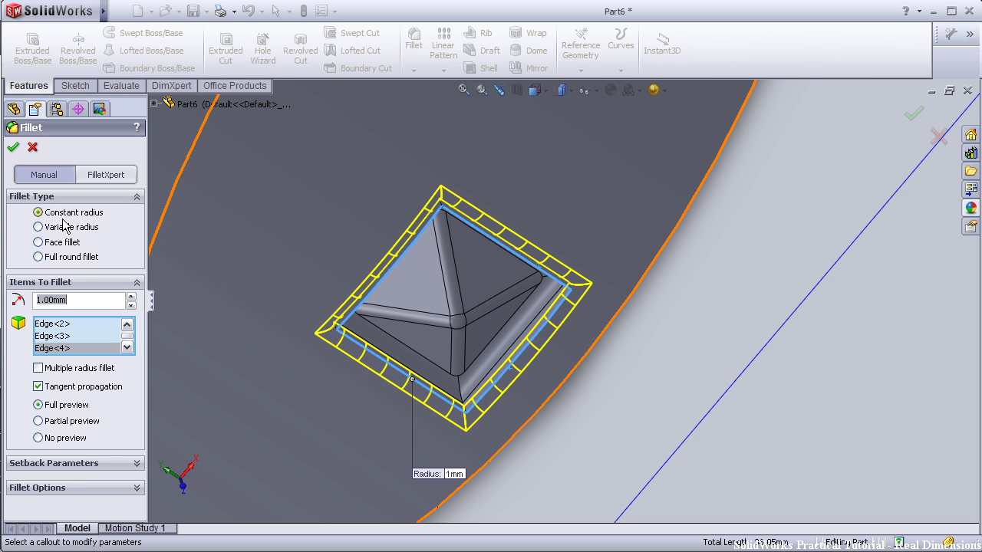
key(Return)
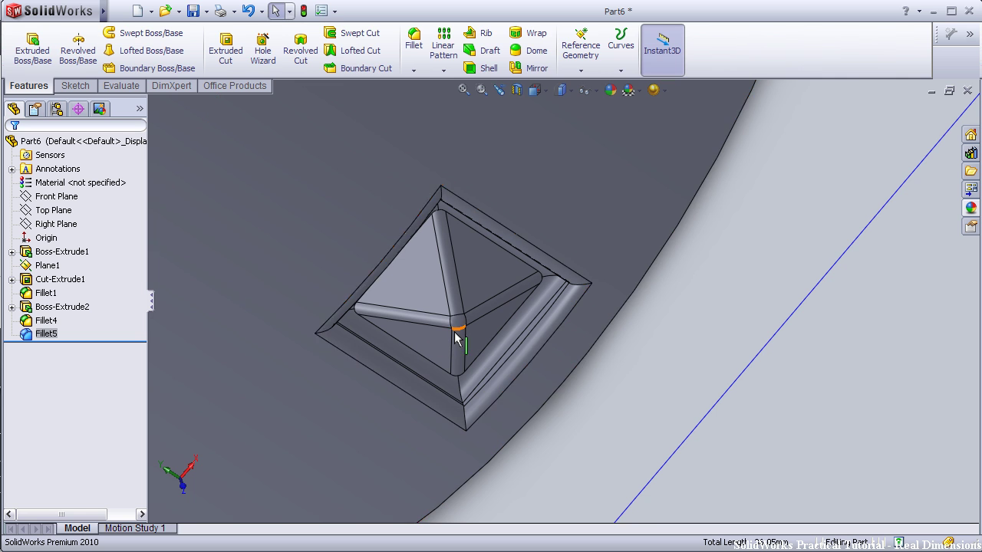
mouse_move(460, 340)
middle_down()
mouse_move(535, 407)
mouse_move(573, 342)
mouse_move(587, 344)
mouse_move(575, 343)
mouse_move(548, 375)
mouse_move(541, 366)
mouse_move(543, 387)
mouse_move(528, 305)
middle_up()
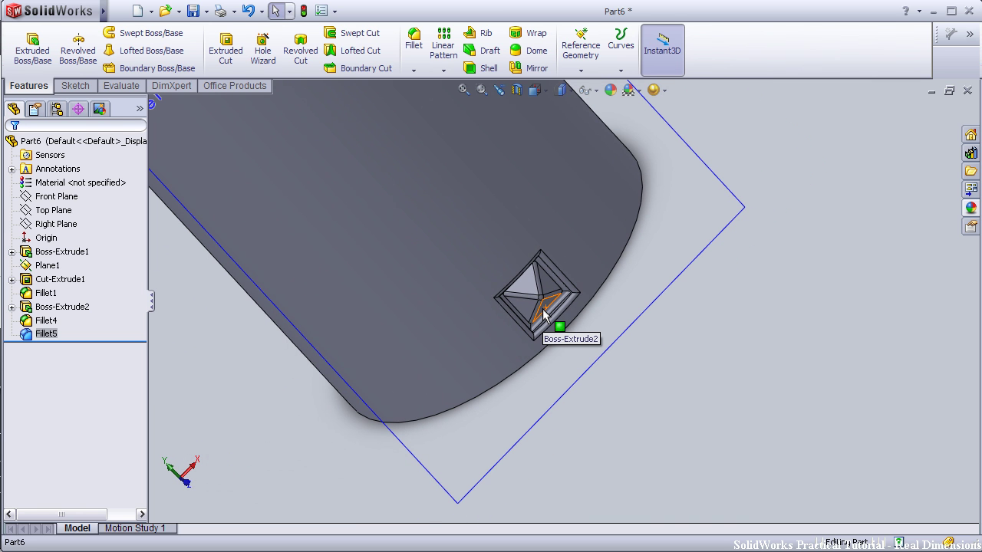
Switch to the isometric view and hide Plane1
key(space)
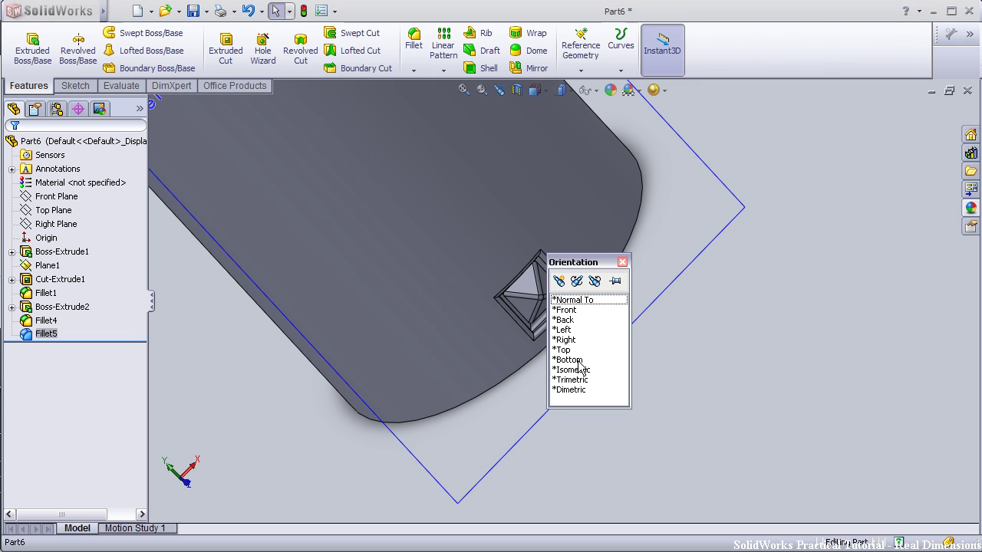
click(575, 370)
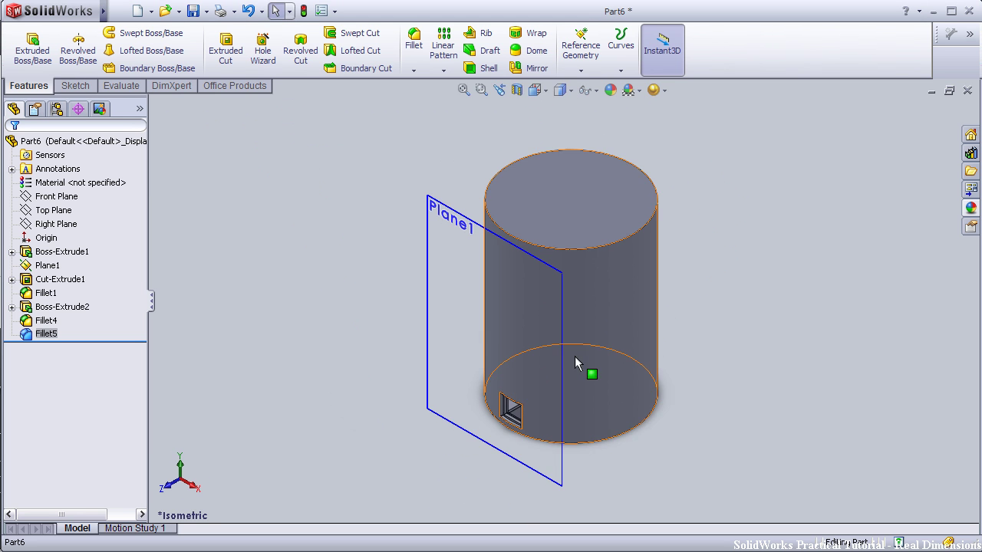
scroll(478, 429, down, 2)
scroll(480, 435, down, 2)
scroll(480, 434, down, 2)
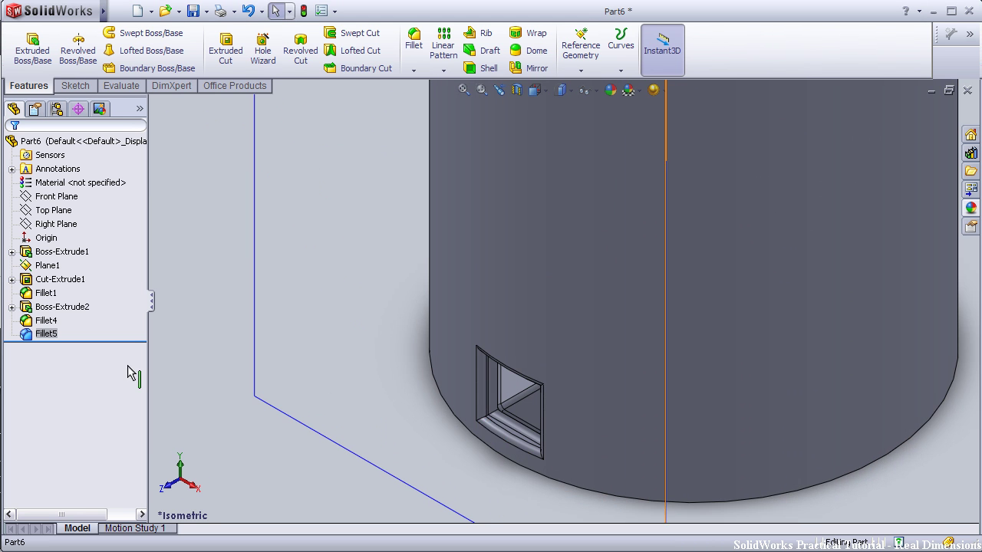
click(43, 265)
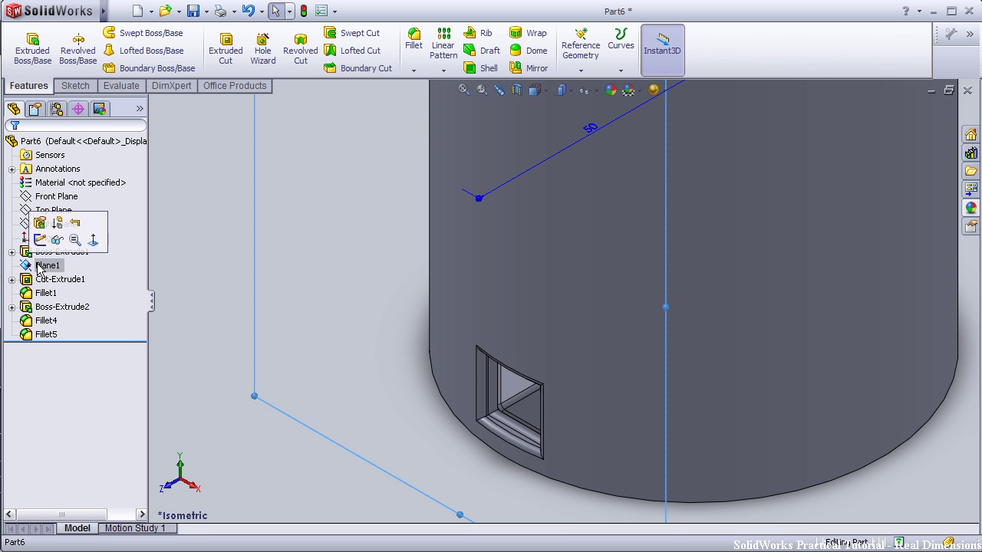
click(271, 245)
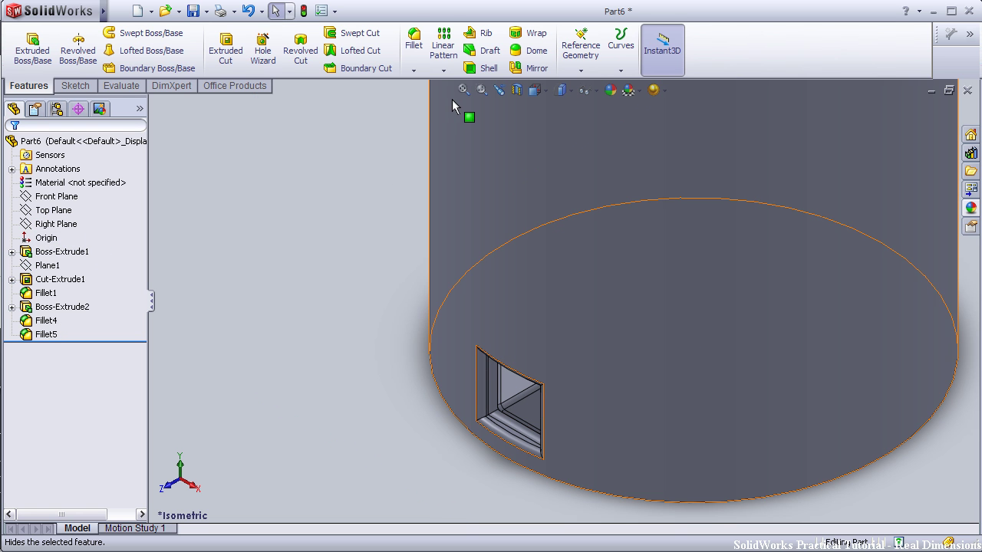
Start a linear pattern along the window's vertical edge, patterning Cut-Extrude1
click(445, 55)
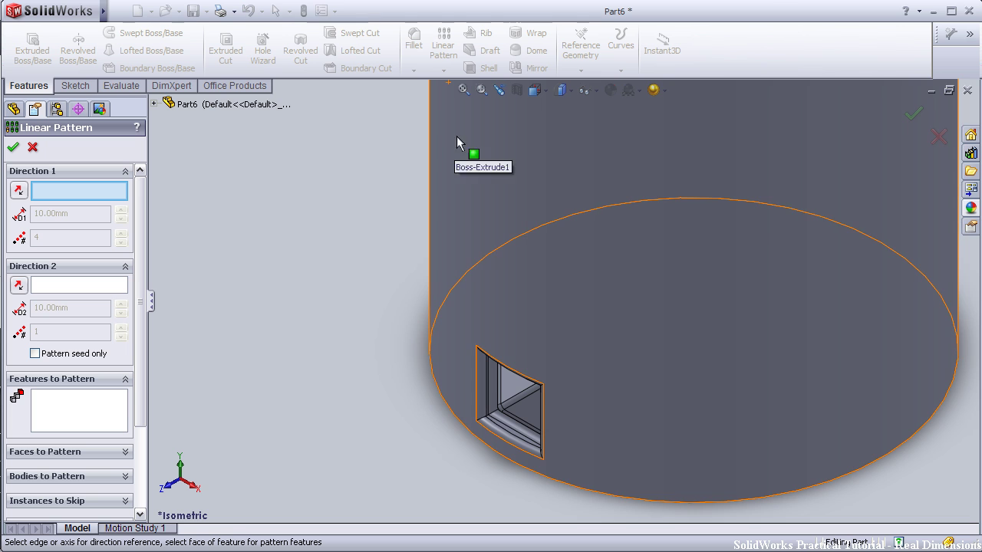
scroll(491, 414, down, 2)
scroll(495, 411, down, 2)
scroll(500, 408, down, 2)
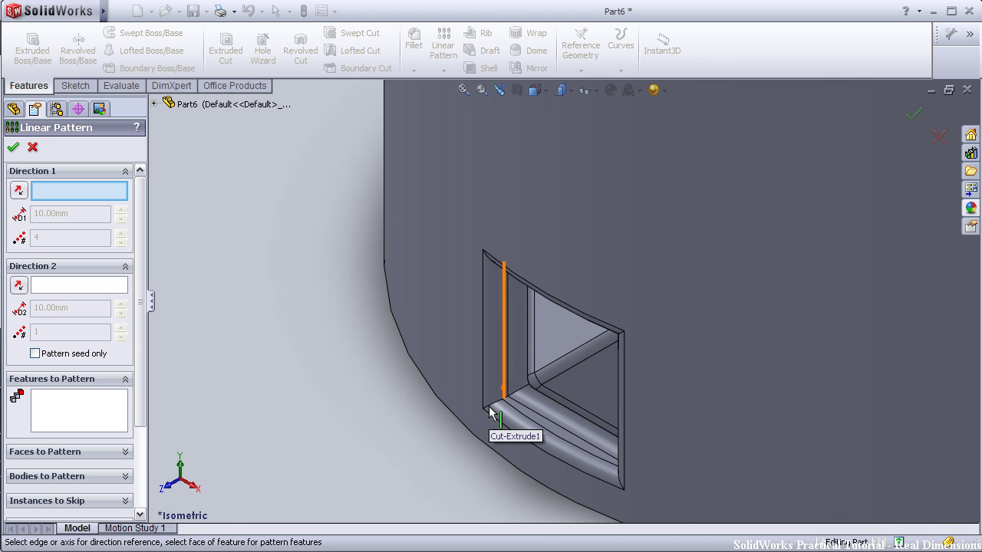
click(508, 341)
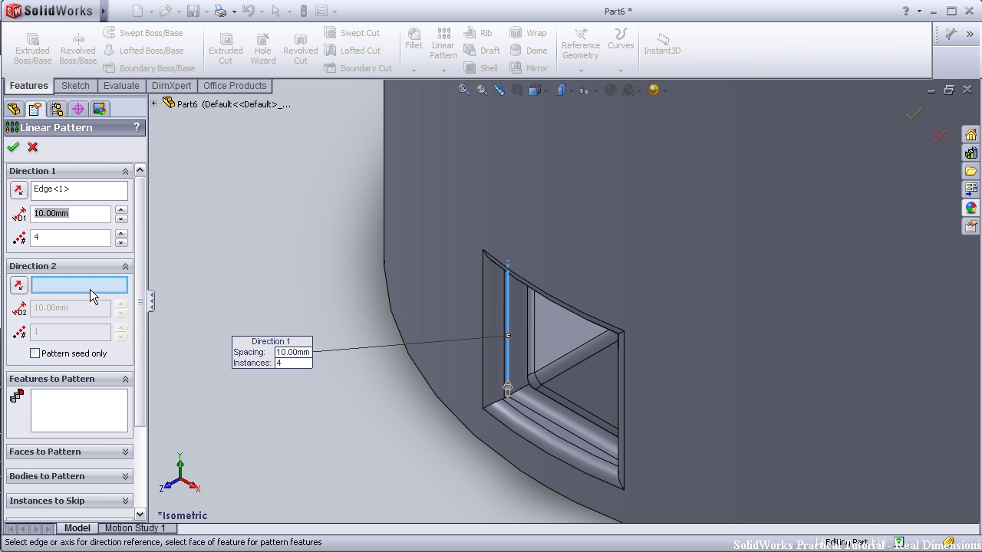
click(97, 411)
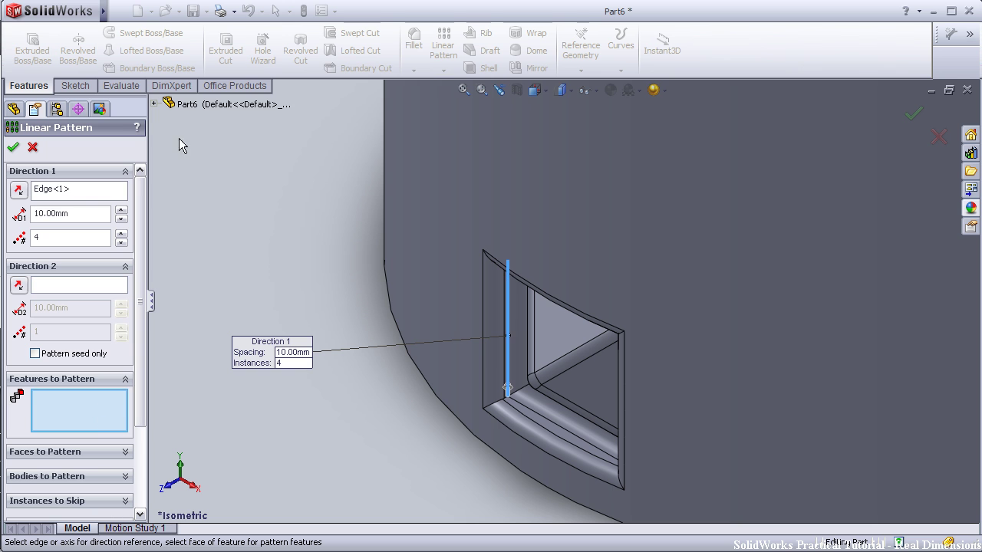
click(155, 104)
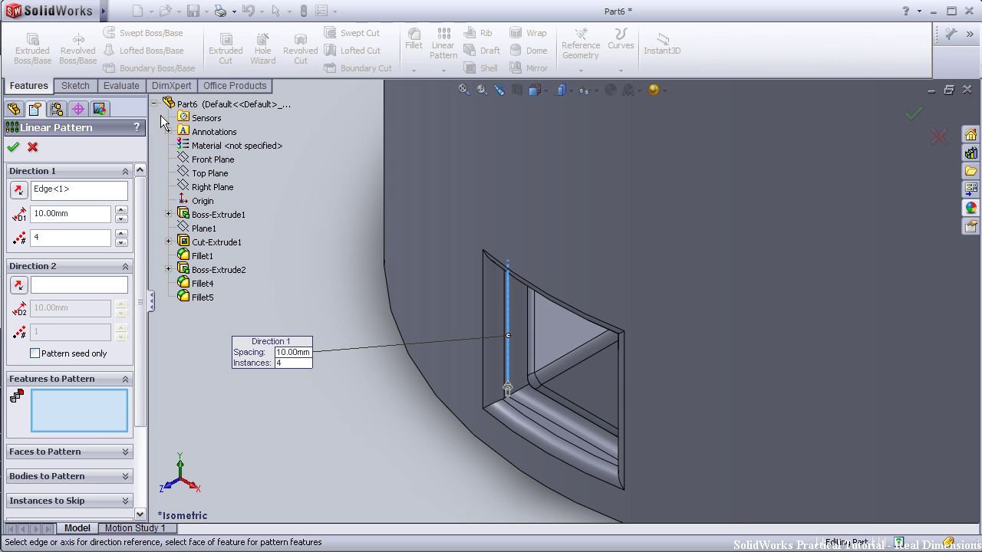
click(217, 242)
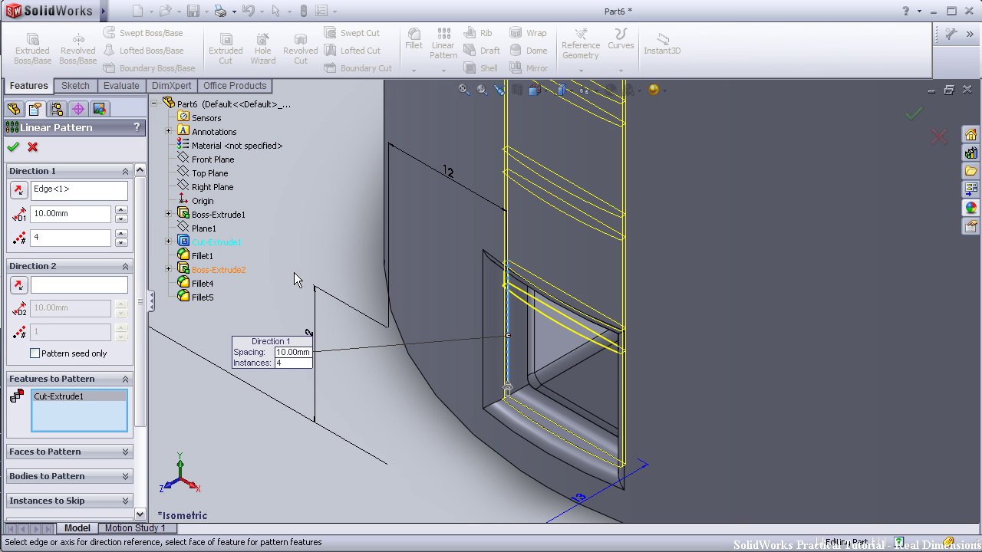
Set the pattern spacing to 14 mm and inspect the column of window copies
middle_drag(336, 248, 340, 246)
scroll(341, 247, up, 2)
scroll(341, 247, up, 2)
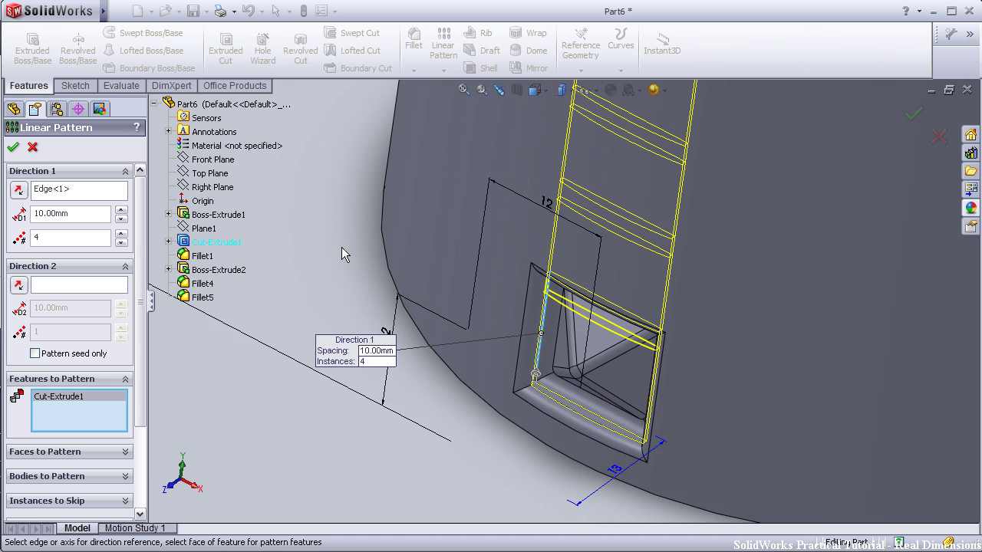
scroll(342, 247, up, 2)
scroll(341, 247, up, 2)
scroll(340, 249, up, 1)
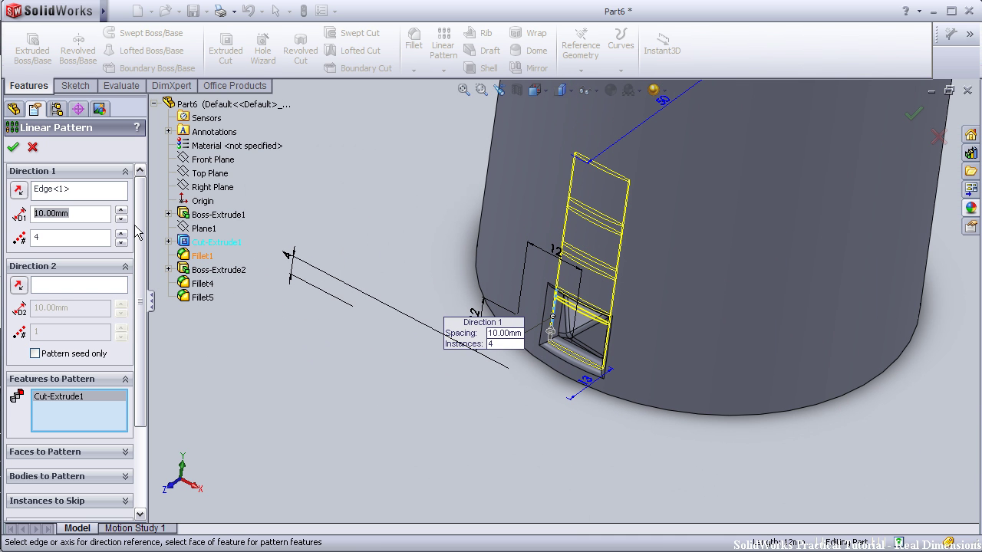
text(14)
key(Return)
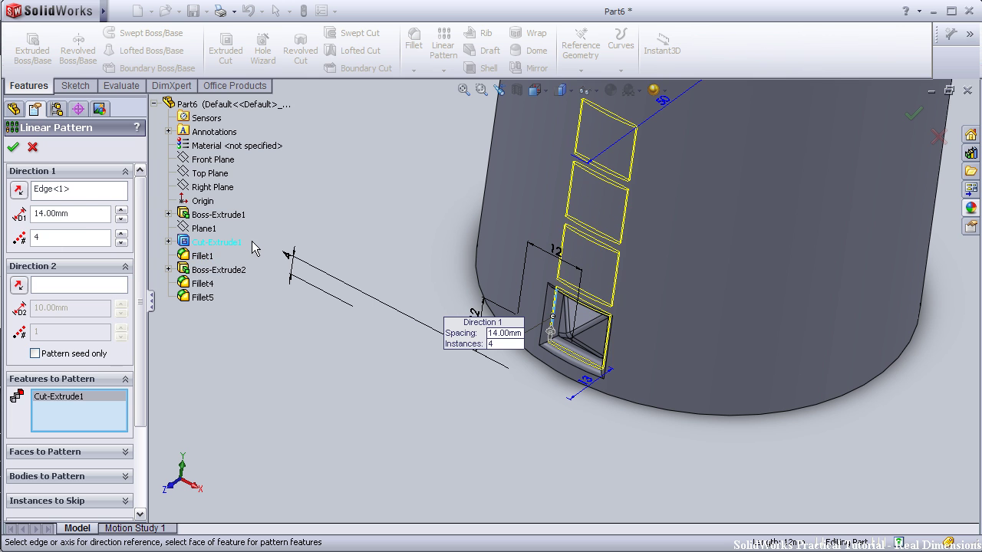
scroll(392, 171, up, 2)
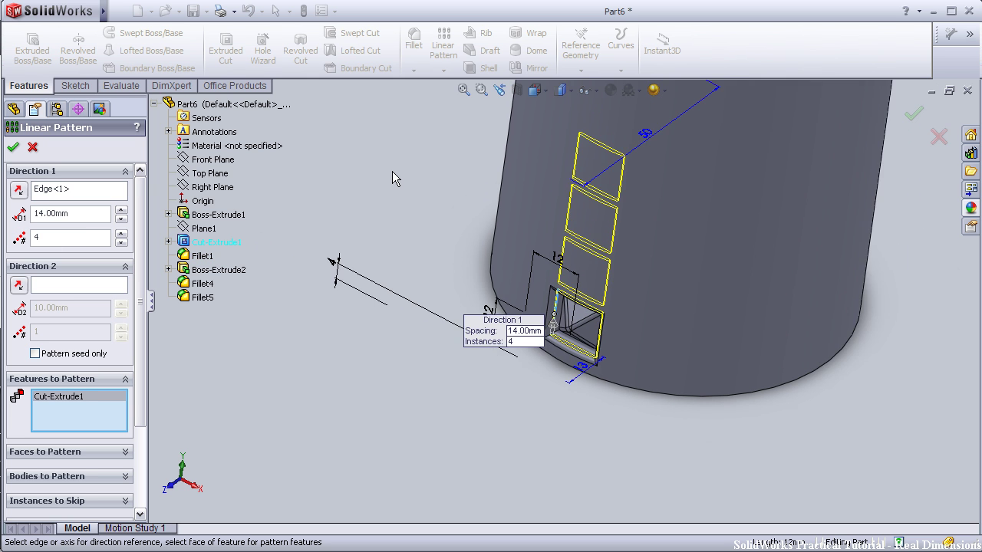
scroll(392, 171, up, 1)
mouse_move(392, 171)
middle_down()
mouse_move(380, 164)
mouse_move(423, 157)
mouse_move(392, 152)
middle_up()
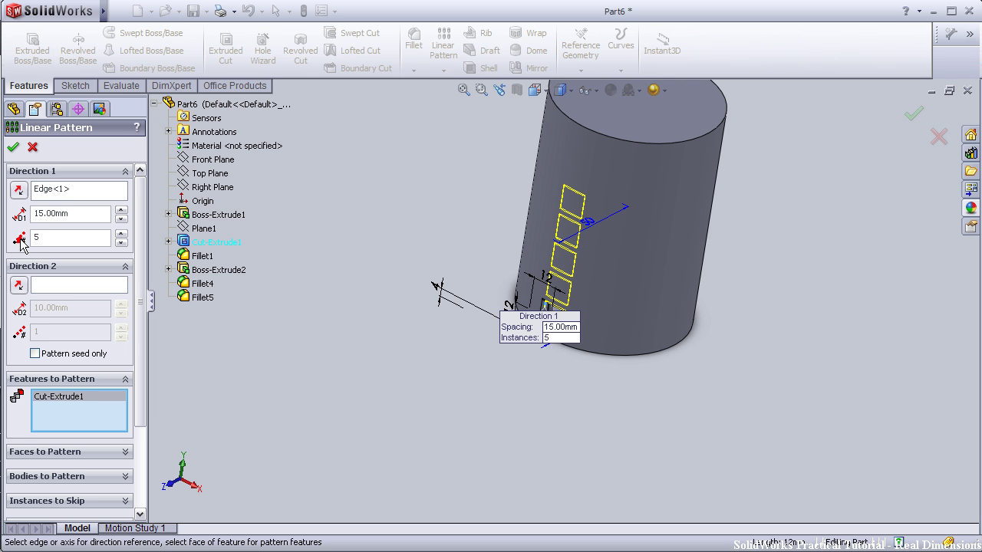
Add Boss-Extrude2, Fillet4 and Fillet5 to the pattern and accept it
scroll(343, 220, down, 2)
scroll(342, 220, down, 2)
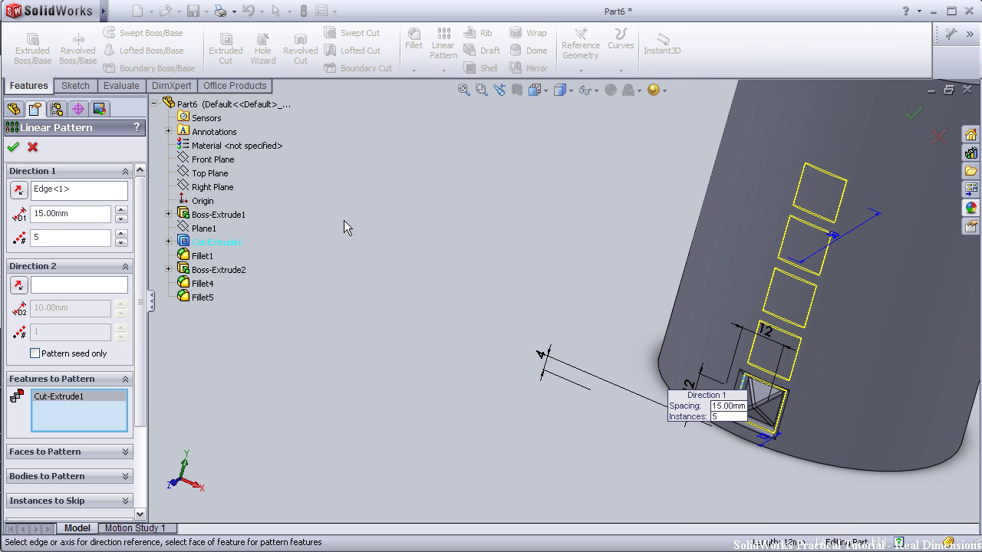
click(201, 256)
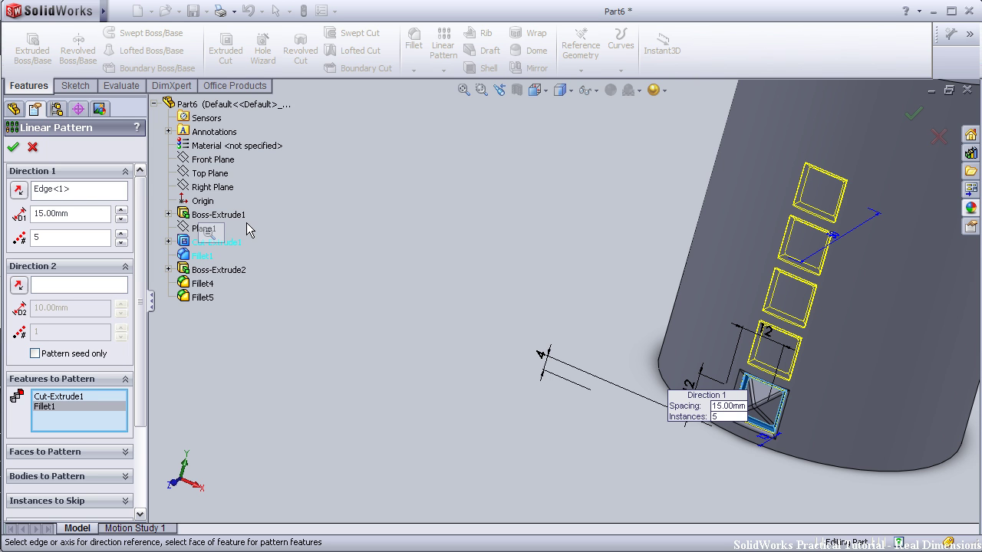
click(218, 270)
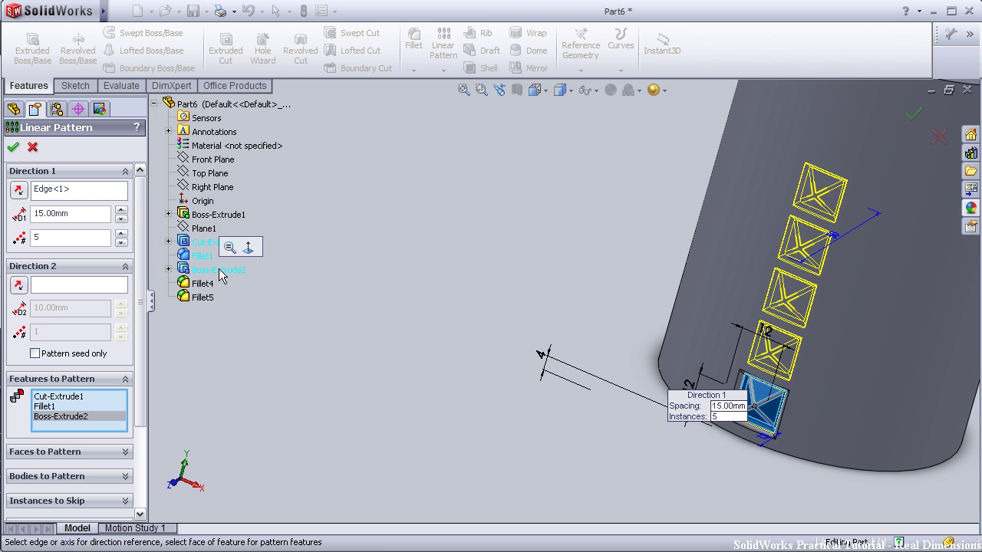
click(202, 283)
click(203, 297)
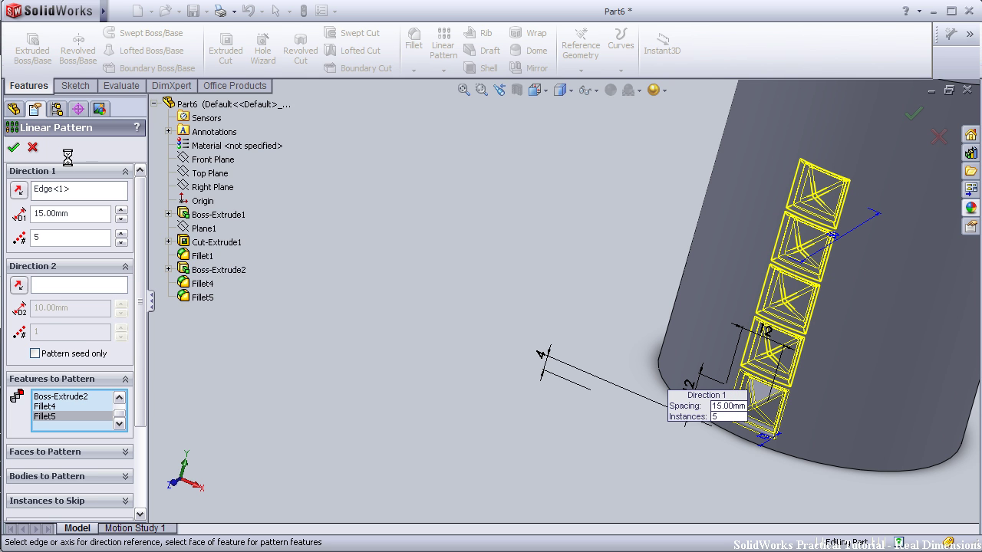
middle_drag(248, 235, 400, 280)
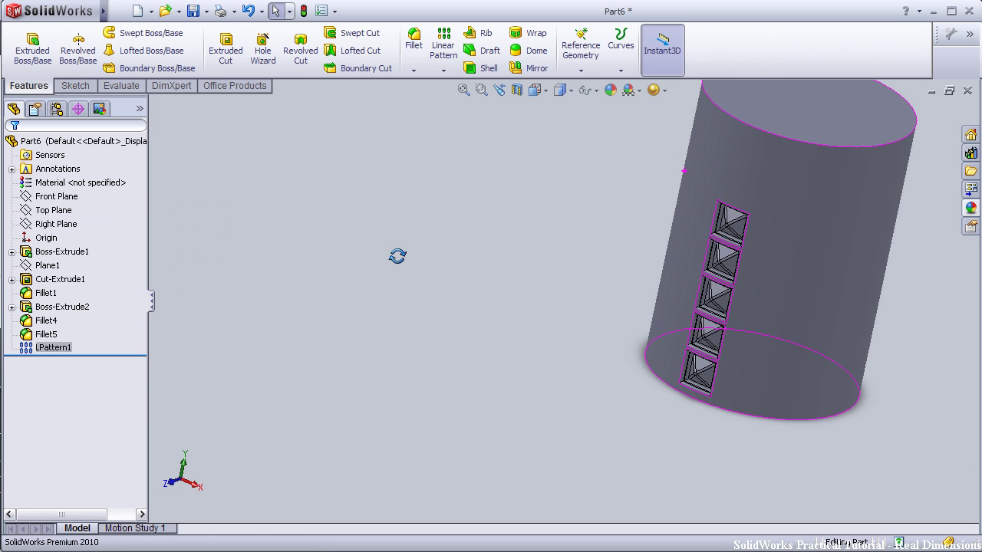
Zoom and orbit the cylinder upright to bring its top face into view
scroll(387, 247, down, 2)
mouse_move(486, 256)
middle_down()
mouse_move(511, 262)
mouse_move(490, 244)
middle_up()
scroll(512, 262, up, 2)
scroll(503, 246, down, 2)
scroll(627, 270, up, 2)
scroll(710, 287, up, 1)
scroll(709, 286, down, 2)
scroll(722, 272, down, 1)
scroll(699, 282, up, 1)
scroll(692, 282, down, 1)
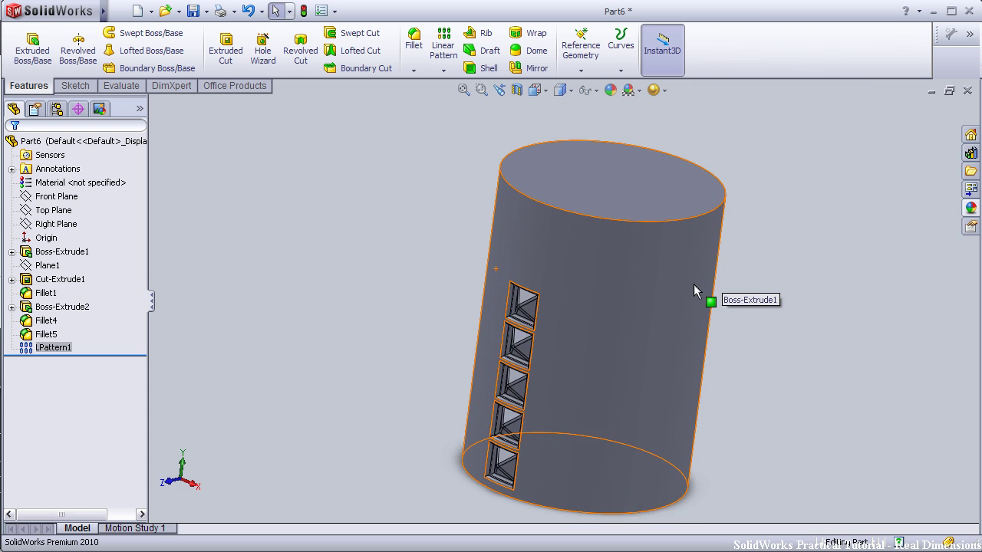
scroll(694, 284, down, 1)
middle_drag(692, 284, 504, 138)
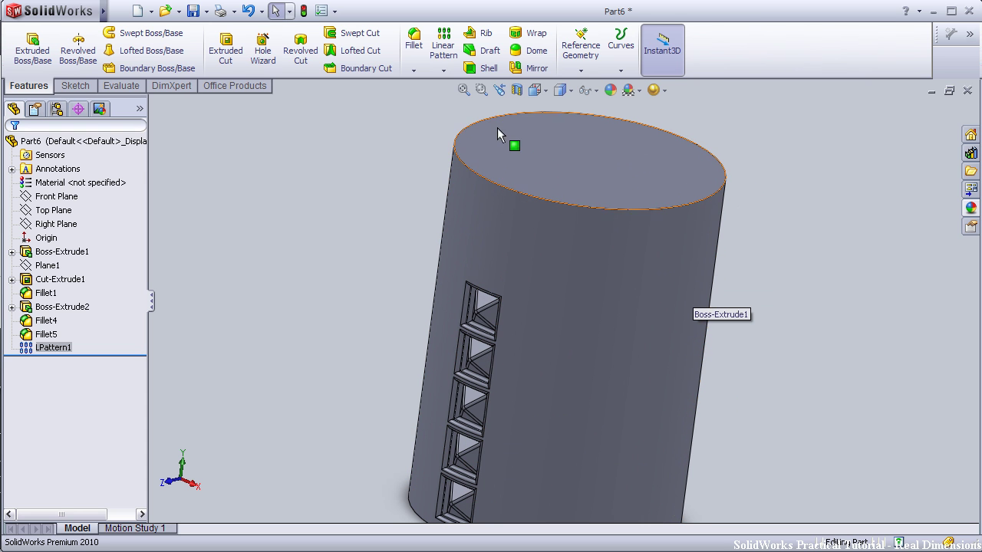
Circular-pattern the window column around the top rim edge, 360° with 10 instances
click(443, 71)
click(468, 100)
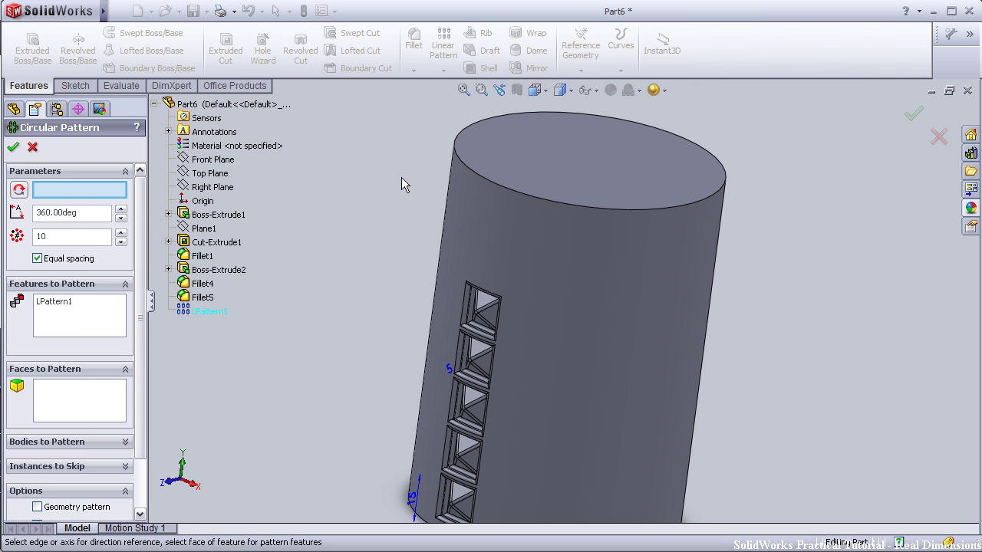
click(501, 192)
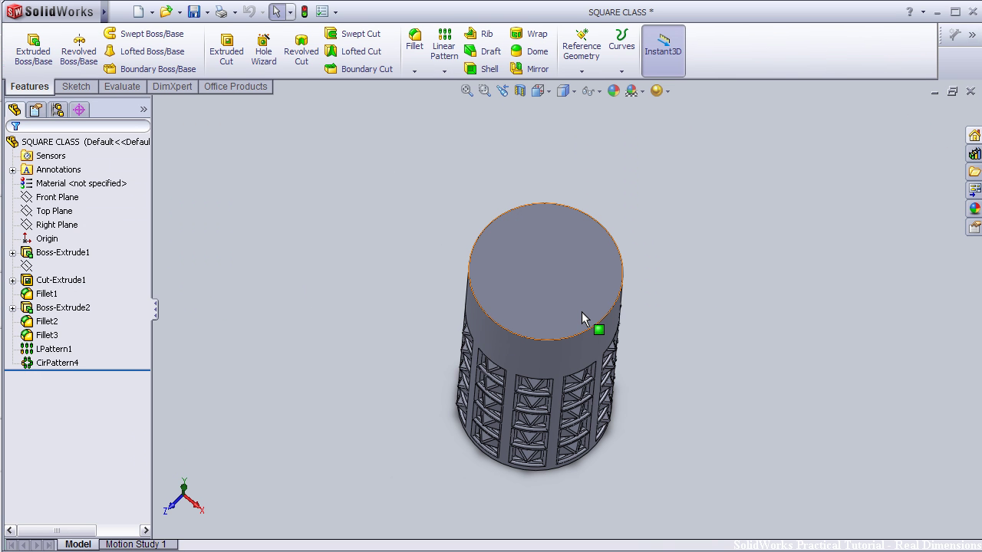
click(582, 312)
mouse_move(675, 368)
middle_down()
mouse_move(709, 397)
mouse_move(695, 380)
middle_up()
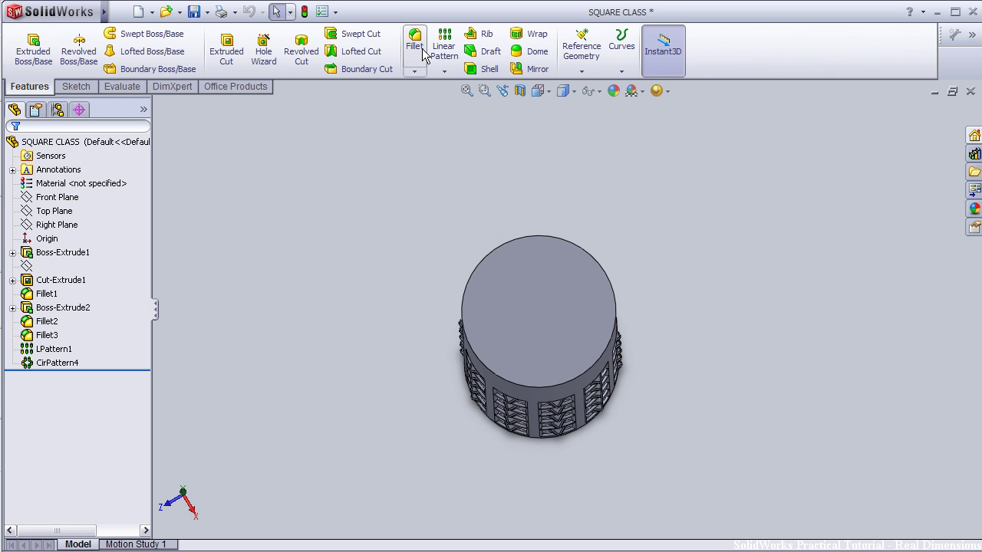
Start a 1 mm fillet on the cylinder's top circular rim
click(422, 52)
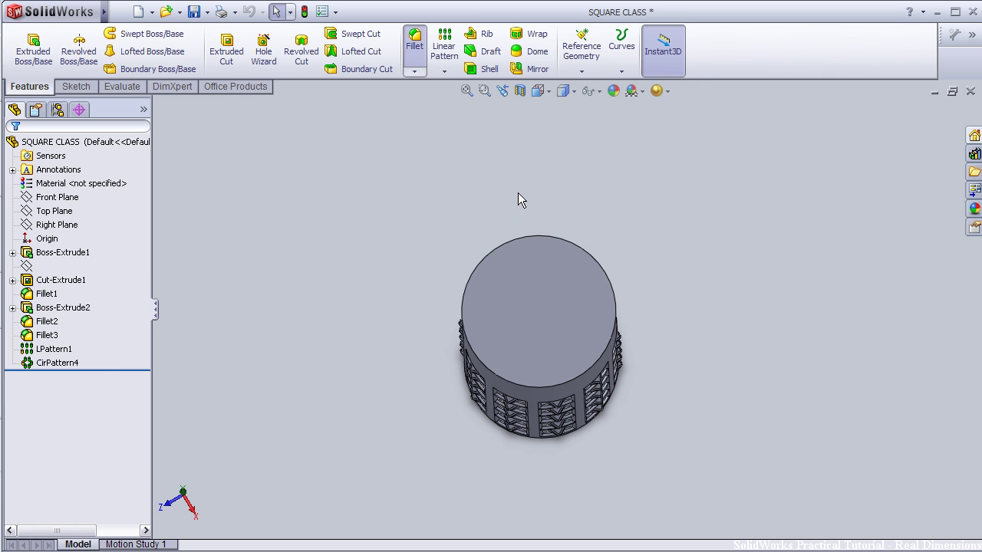
click(576, 376)
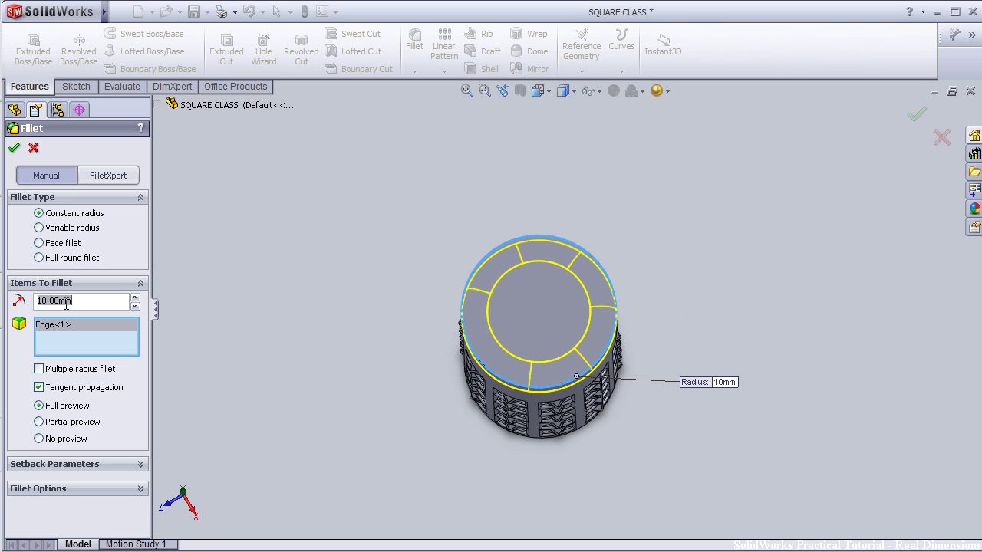
text(1)
mouse_move(381, 357)
middle_down()
mouse_move(299, 228)
mouse_move(195, 223)
mouse_move(269, 191)
mouse_move(253, 154)
middle_up()
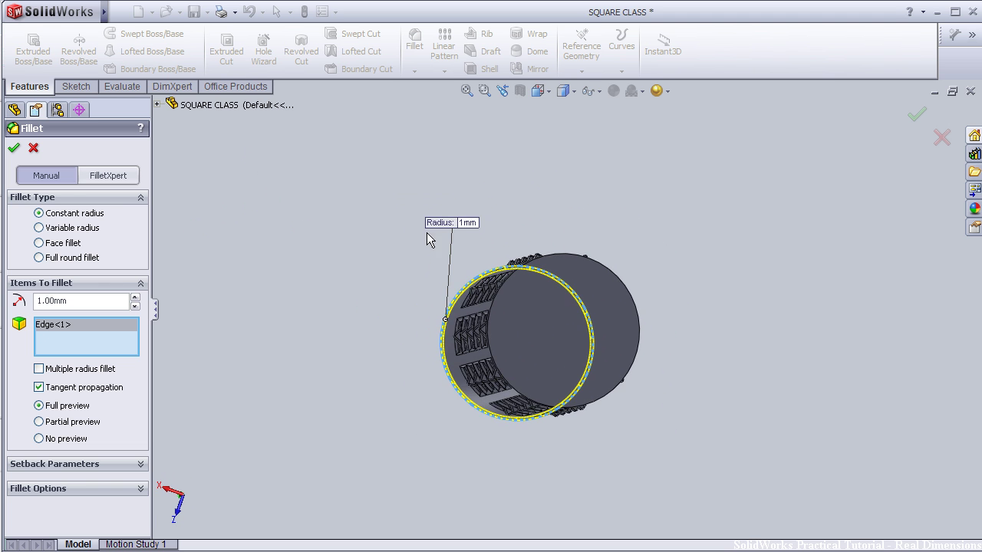
scroll(535, 333, down, 2)
scroll(588, 384, down, 2)
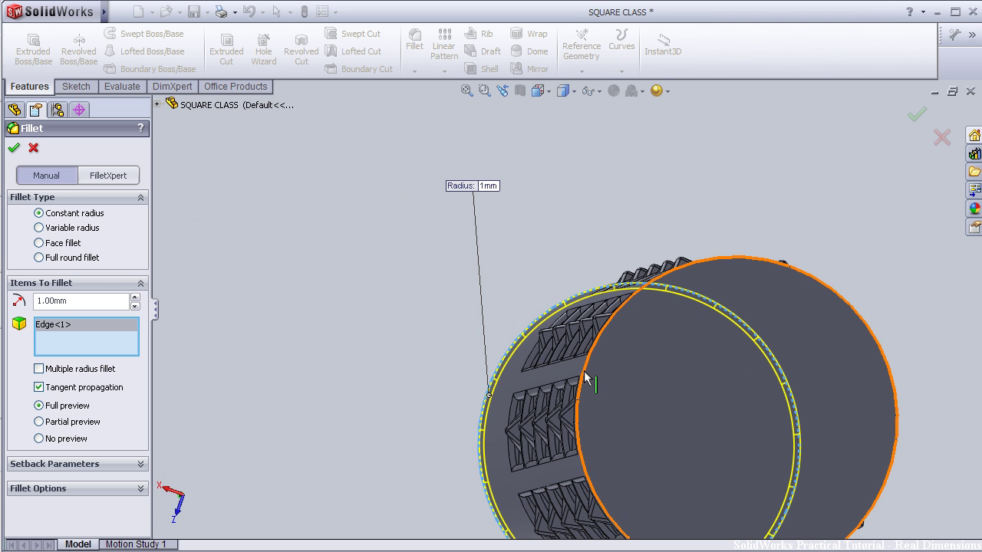
Add the bottom rim to the 1 mm fillet and confirm it as Fillet4
click(497, 372)
mouse_move(428, 314)
middle_down()
mouse_move(583, 290)
mouse_move(664, 302)
mouse_move(657, 314)
mouse_move(490, 322)
middle_up()
scroll(477, 322, up, 2)
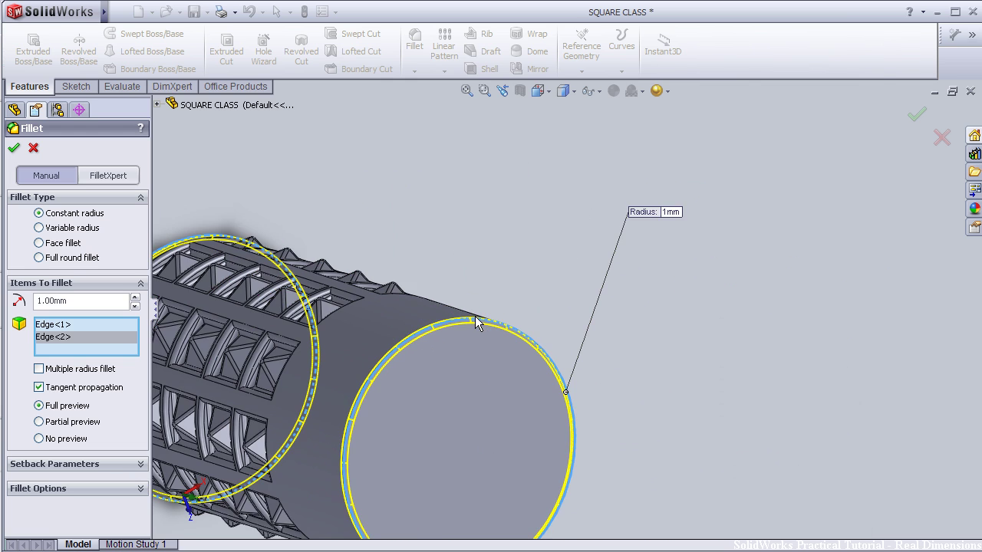
scroll(537, 340, up, 2)
mouse_move(646, 385)
middle_down()
mouse_move(406, 340)
mouse_move(406, 465)
mouse_move(418, 488)
mouse_move(460, 433)
mouse_move(463, 464)
middle_up()
scroll(464, 464, down, 1)
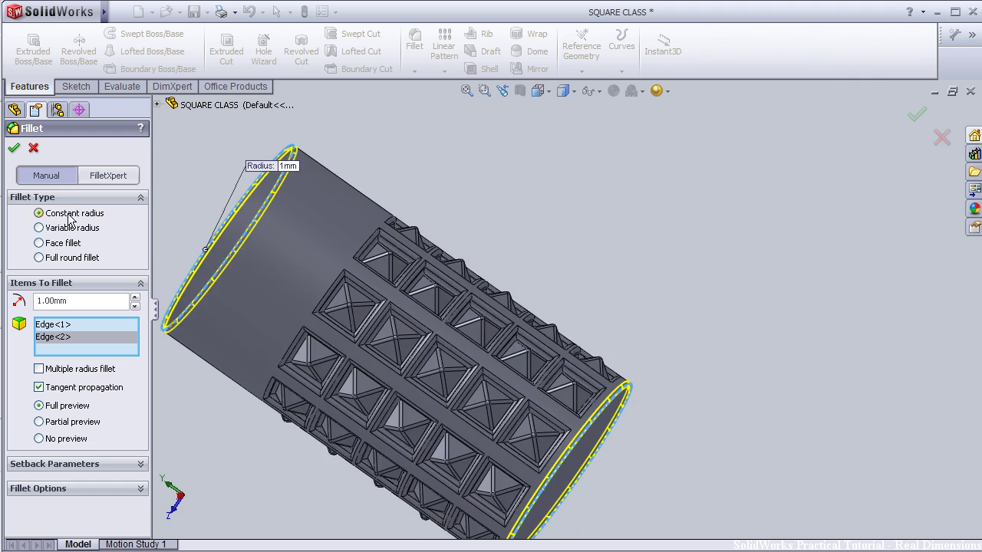
click(14, 149)
mouse_move(454, 209)
middle_down()
mouse_move(476, 240)
mouse_move(529, 265)
mouse_move(619, 260)
mouse_move(417, 247)
mouse_move(515, 261)
mouse_move(517, 217)
middle_up()
mouse_move(459, 332)
middle_down()
mouse_move(508, 388)
mouse_move(546, 363)
mouse_move(553, 372)
middle_up()
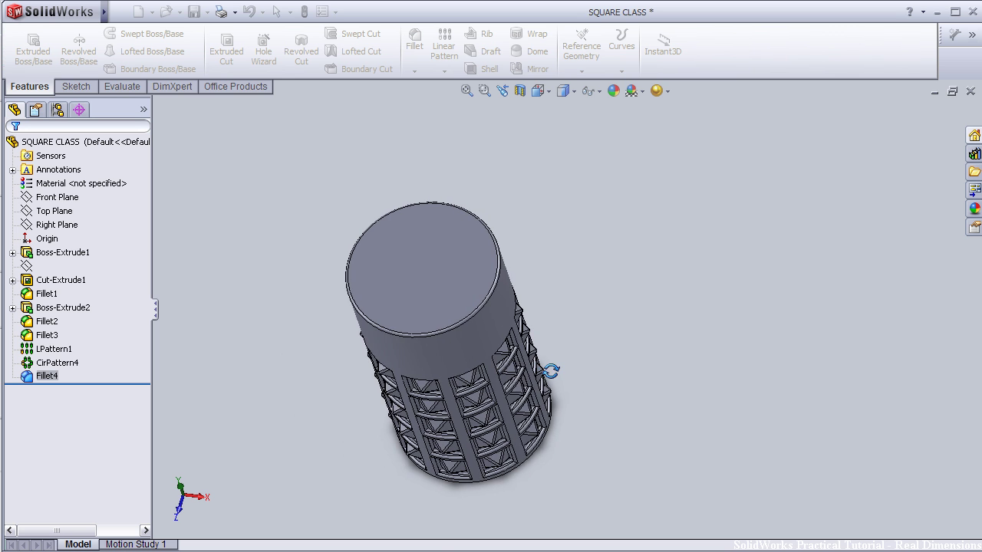
scroll(452, 278, down, 2)
Shell the cylinder to 1.50 mm walls with the top face removed, accepting the warning
click(447, 266)
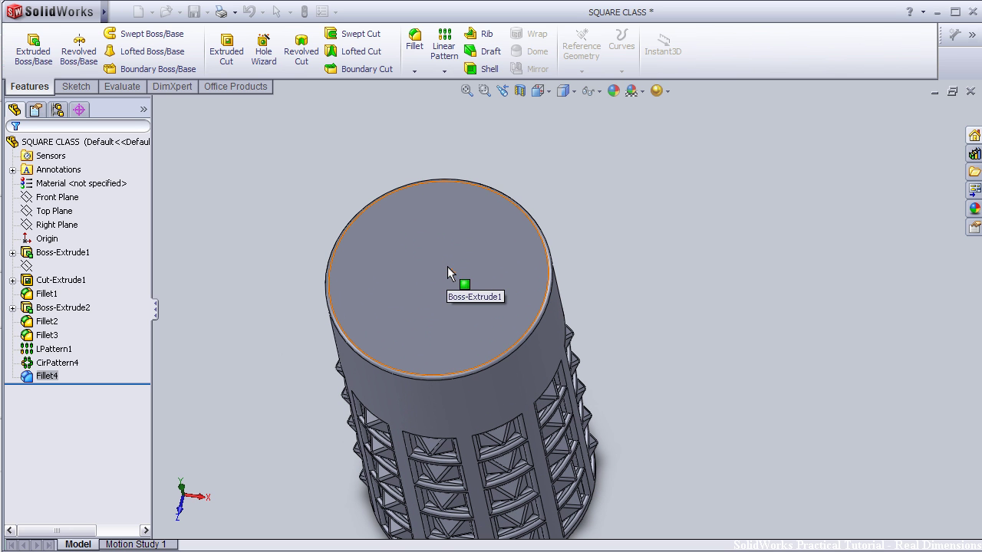
click(485, 69)
double_click(47, 189)
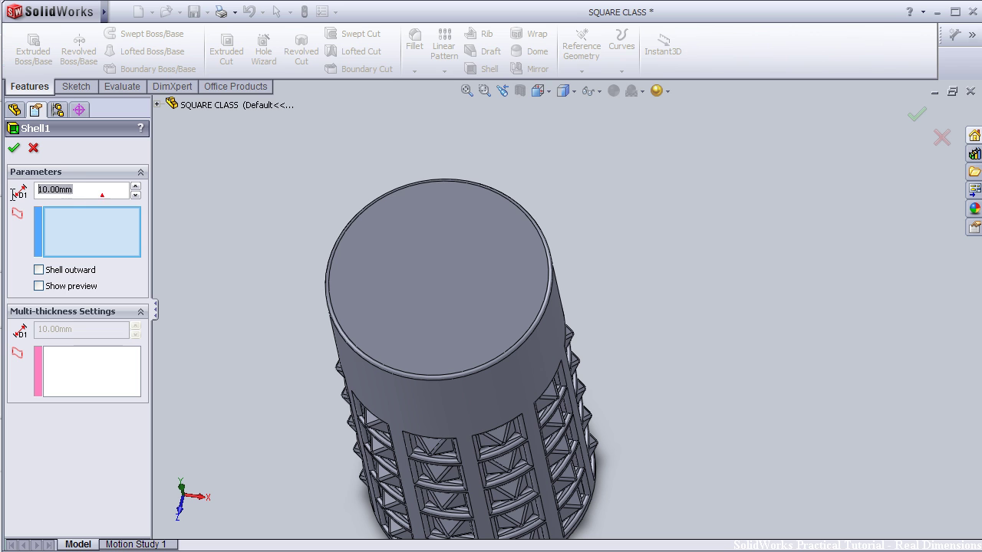
text(1)
click(435, 257)
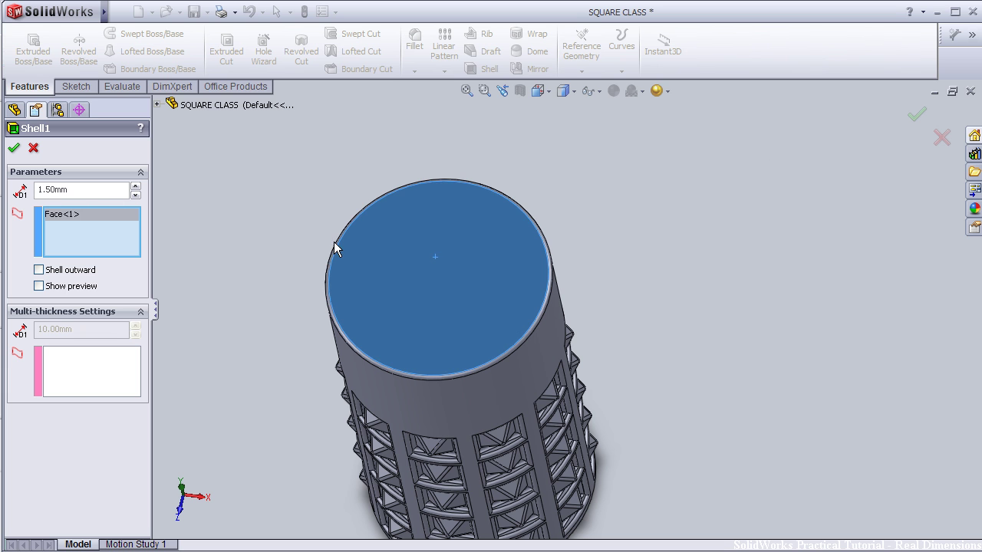
click(14, 151)
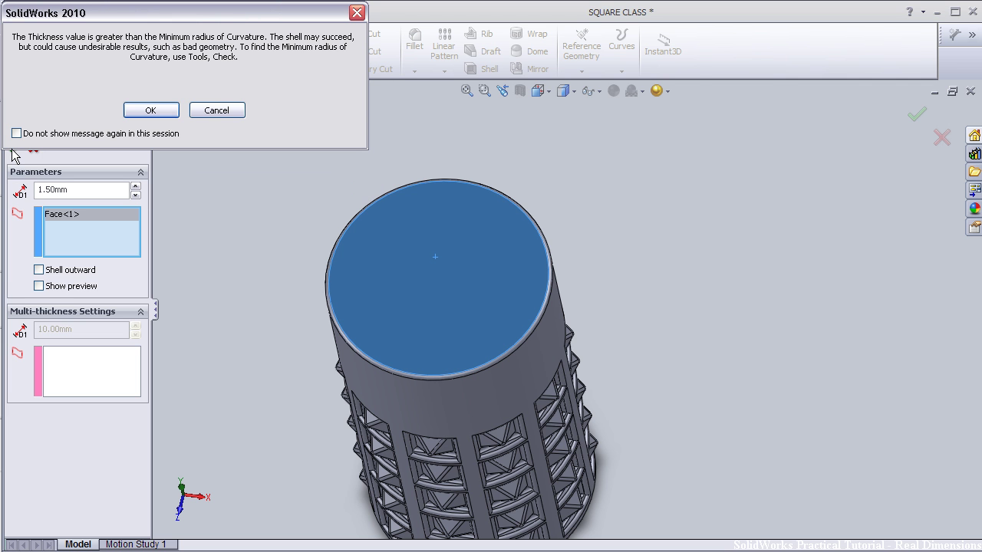
key(Return)
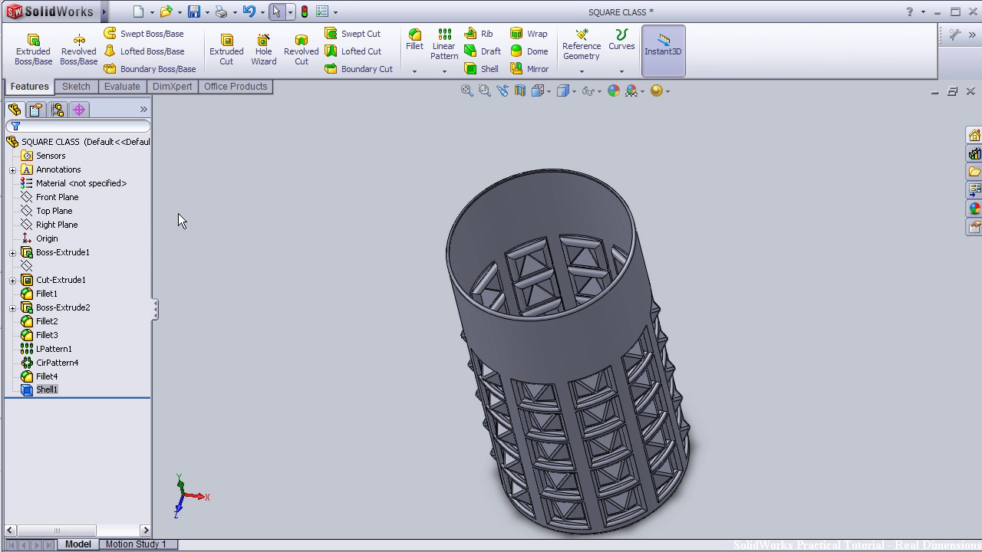
mouse_move(410, 278)
middle_down()
mouse_move(434, 256)
mouse_move(385, 259)
mouse_move(366, 278)
mouse_move(402, 379)
mouse_move(437, 346)
mouse_move(397, 268)
mouse_move(386, 287)
mouse_move(396, 314)
mouse_move(651, 335)
middle_up()
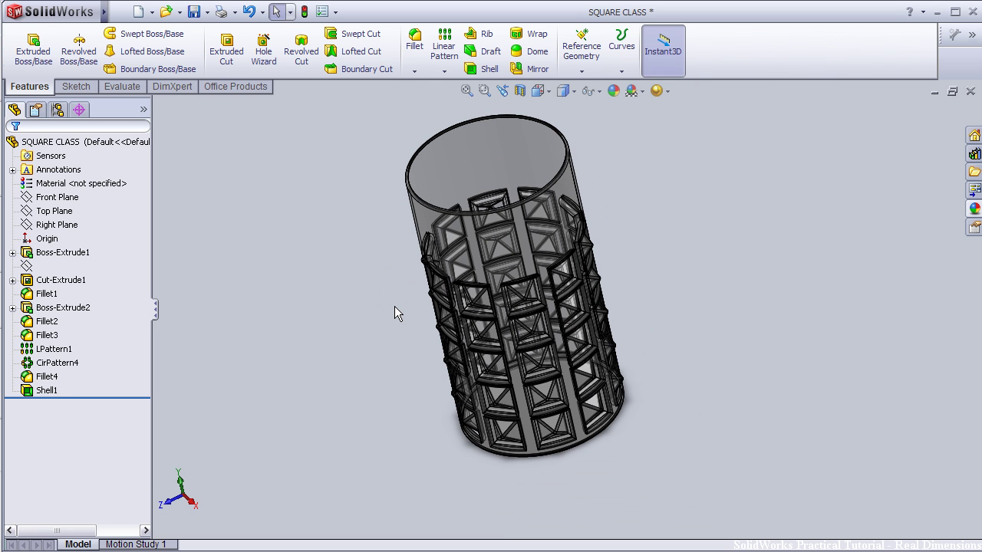
scroll(395, 306, down, 2)
scroll(394, 306, down, 1)
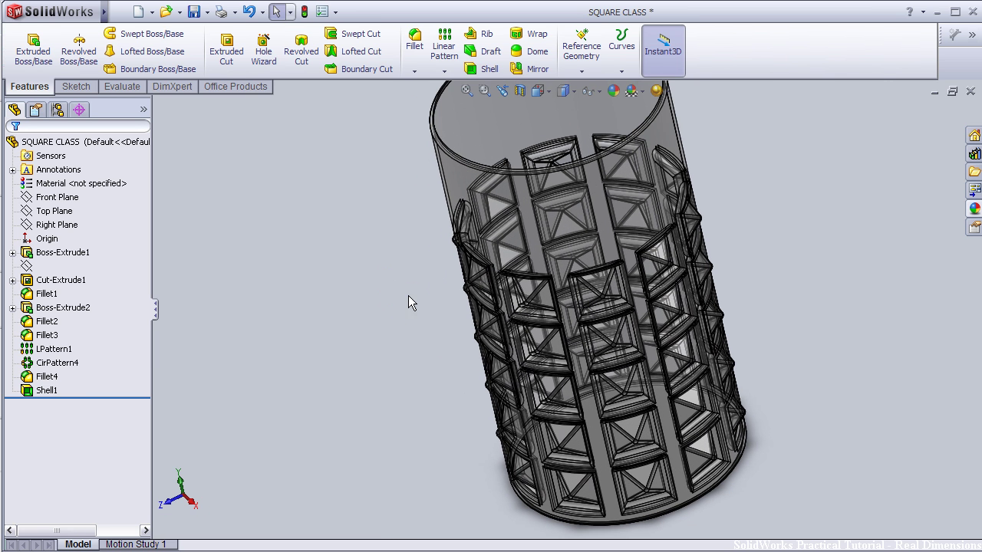
scroll(429, 277, down, 1)
mouse_move(443, 276)
middle_down()
mouse_move(460, 274)
mouse_move(454, 288)
middle_up()
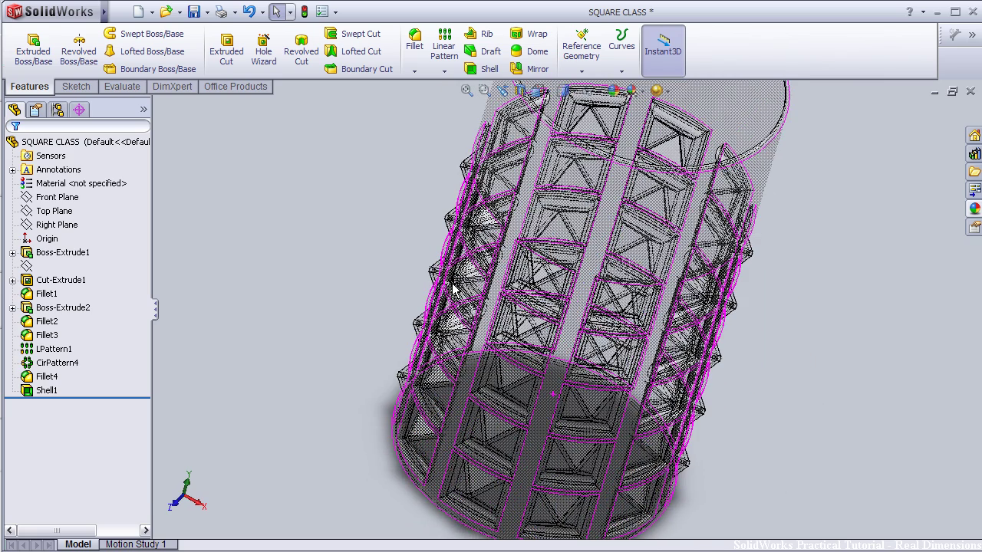
key(z)
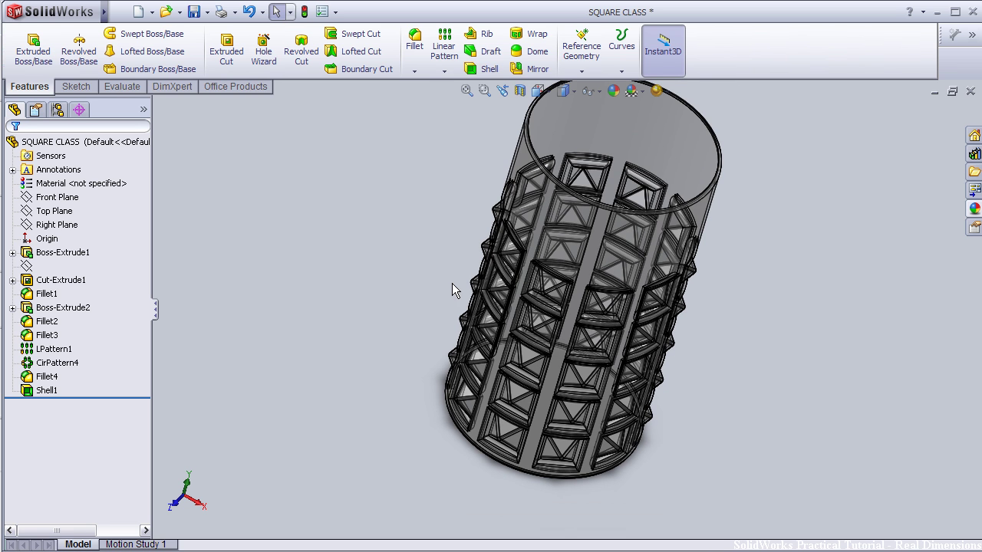